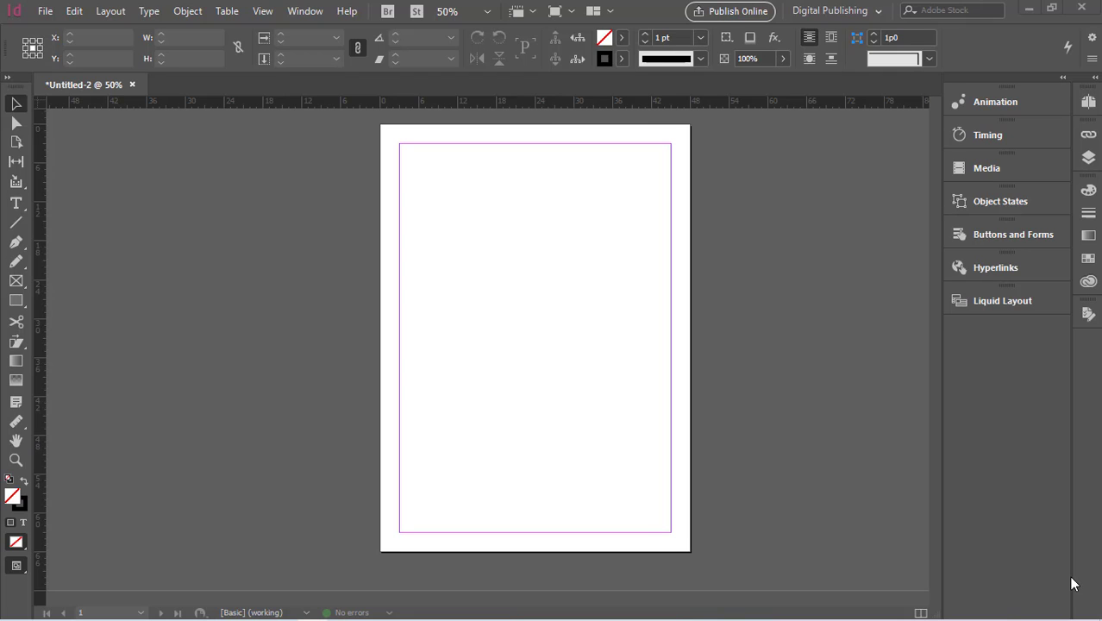
- Switch the horizontal ruler's units to Points and then to Inches
left_click(456, 105)
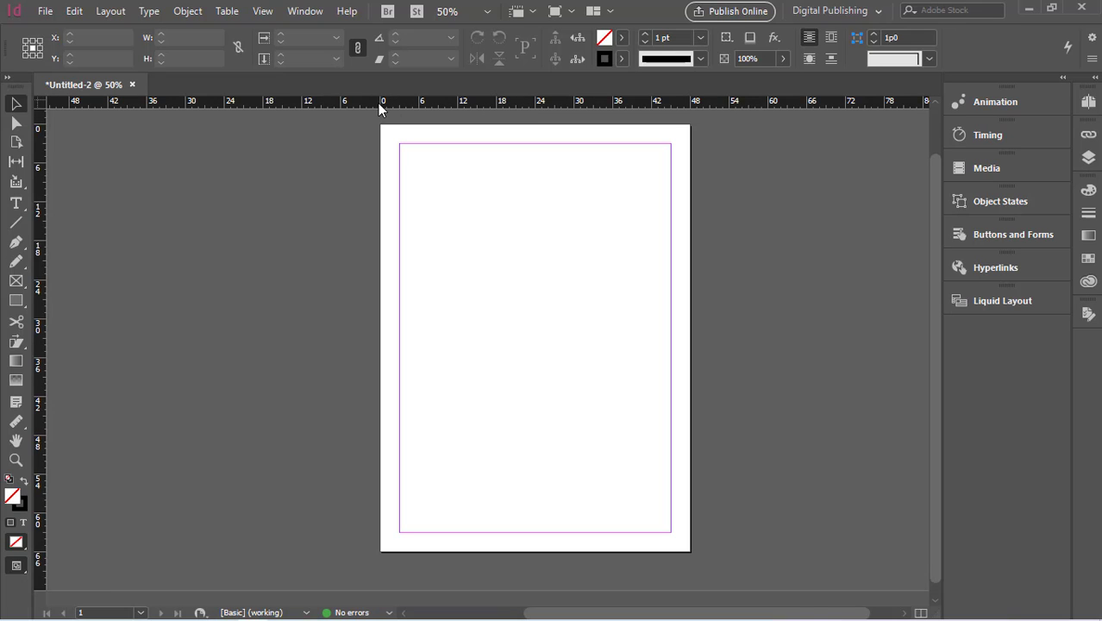
right_click(718, 103)
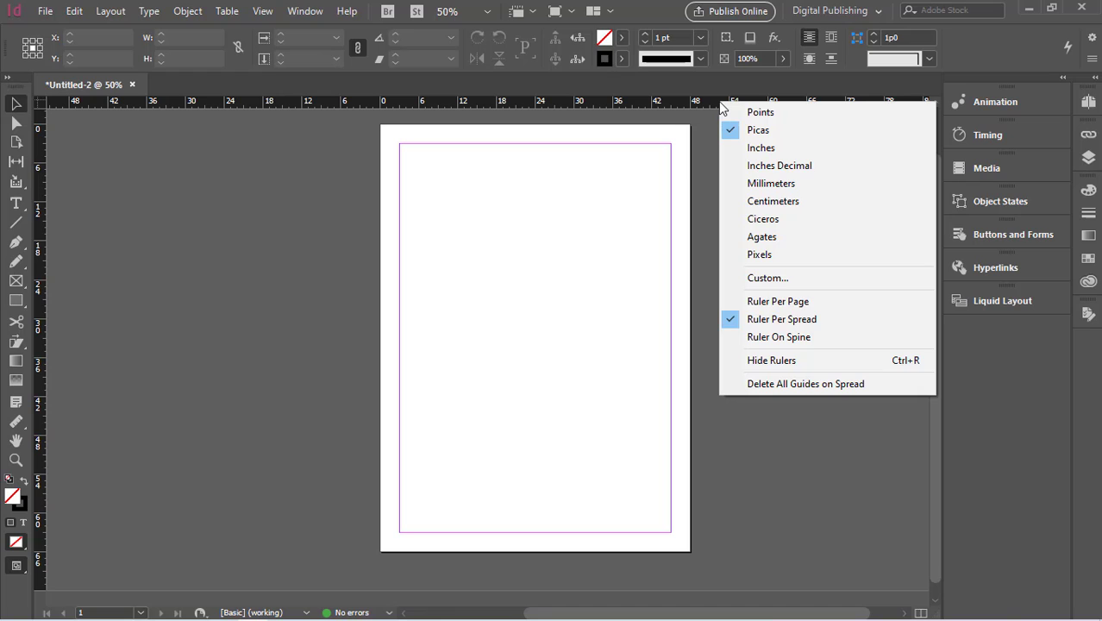
left_click(734, 116)
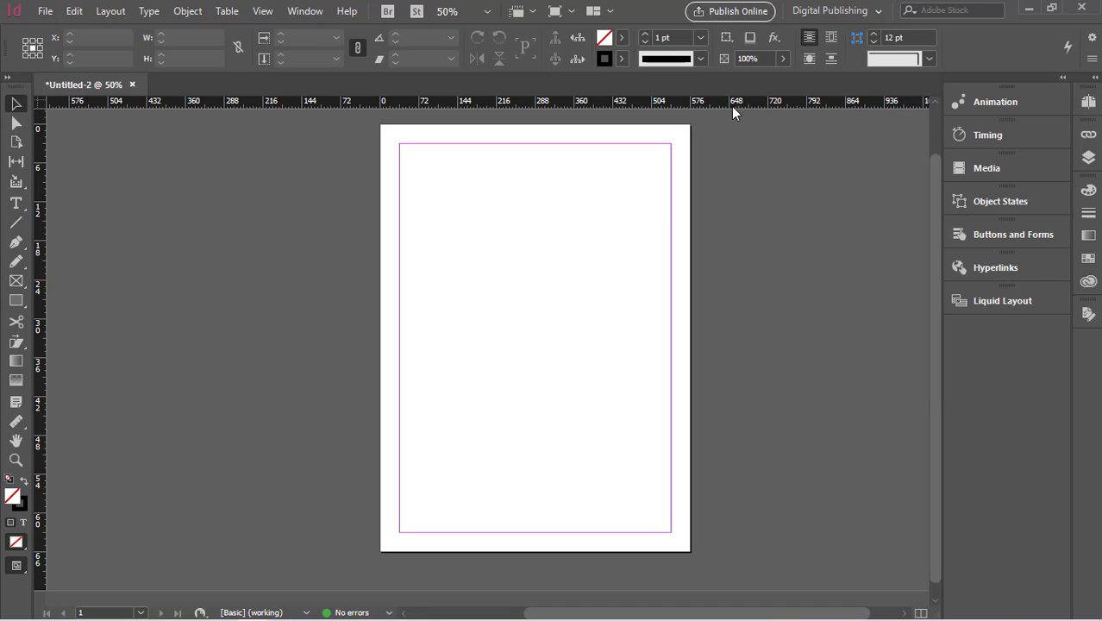
right_click(731, 106)
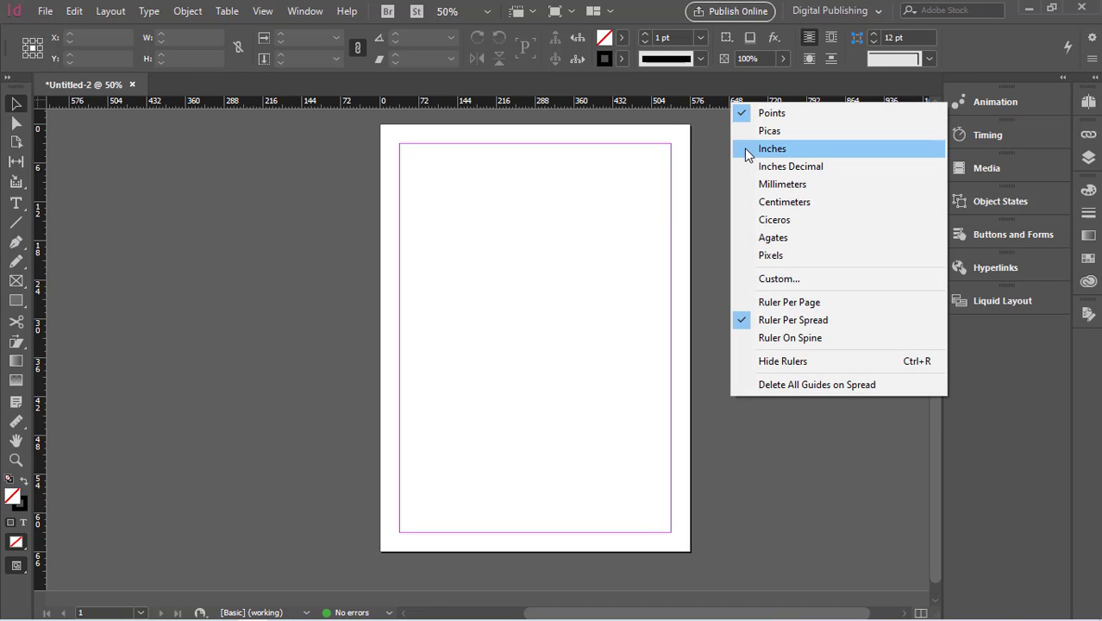
left_click(748, 152)
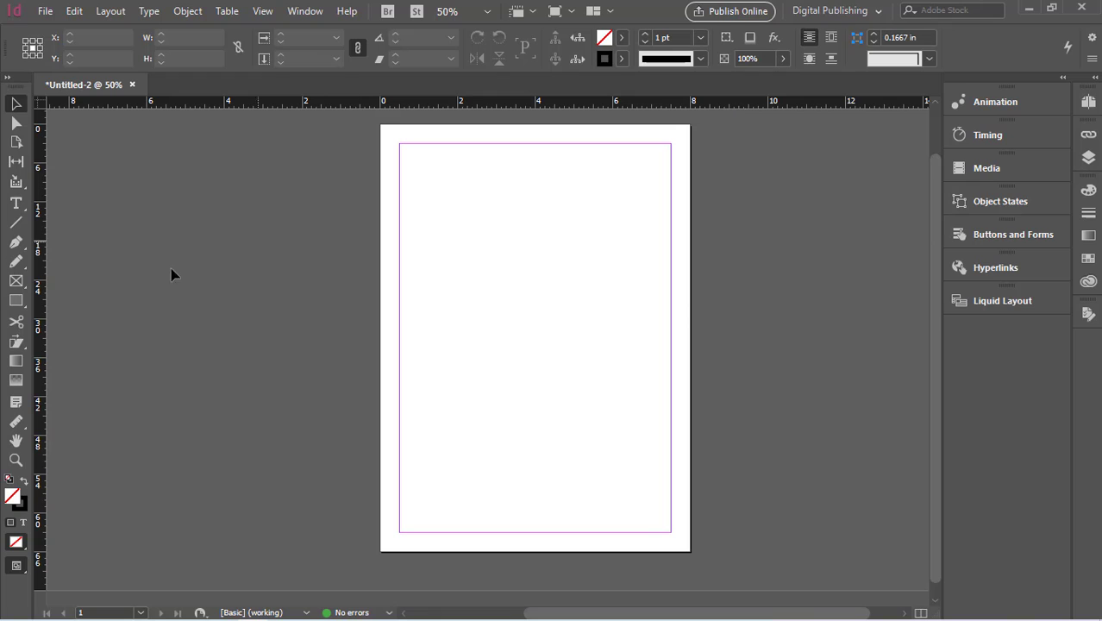
- Set the vertical ruler's units to Inches
scroll(67, 532, "down", 1)
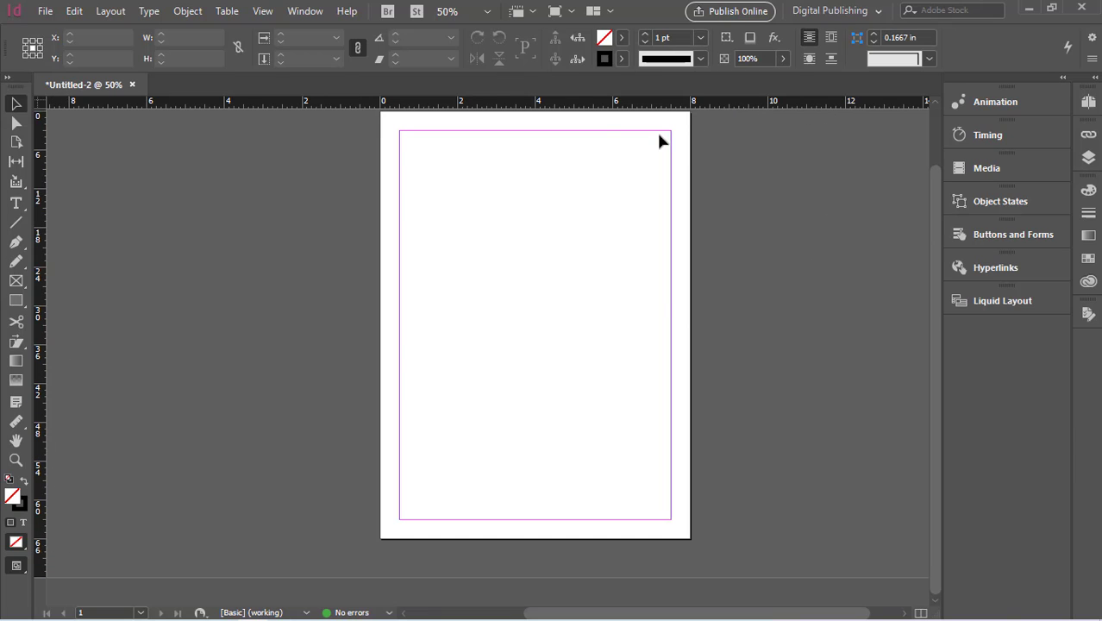
right_click(40, 533)
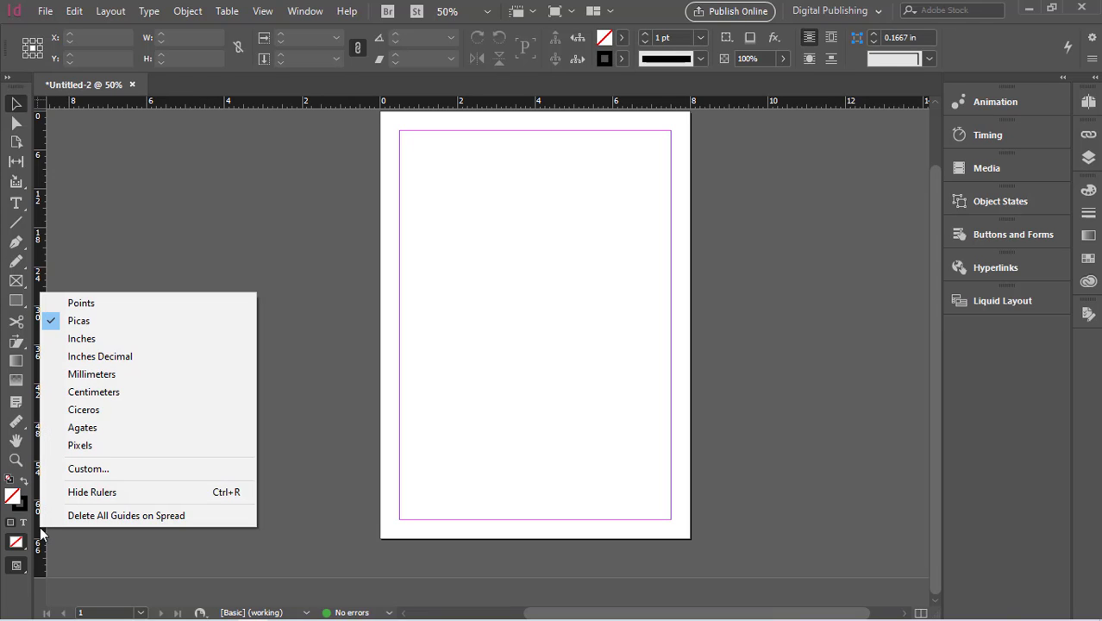
left_click(72, 339)
- Change the horizontal ruler's units to Inches Decimal and then to Millimeters
scroll(49, 487, "up", 1)
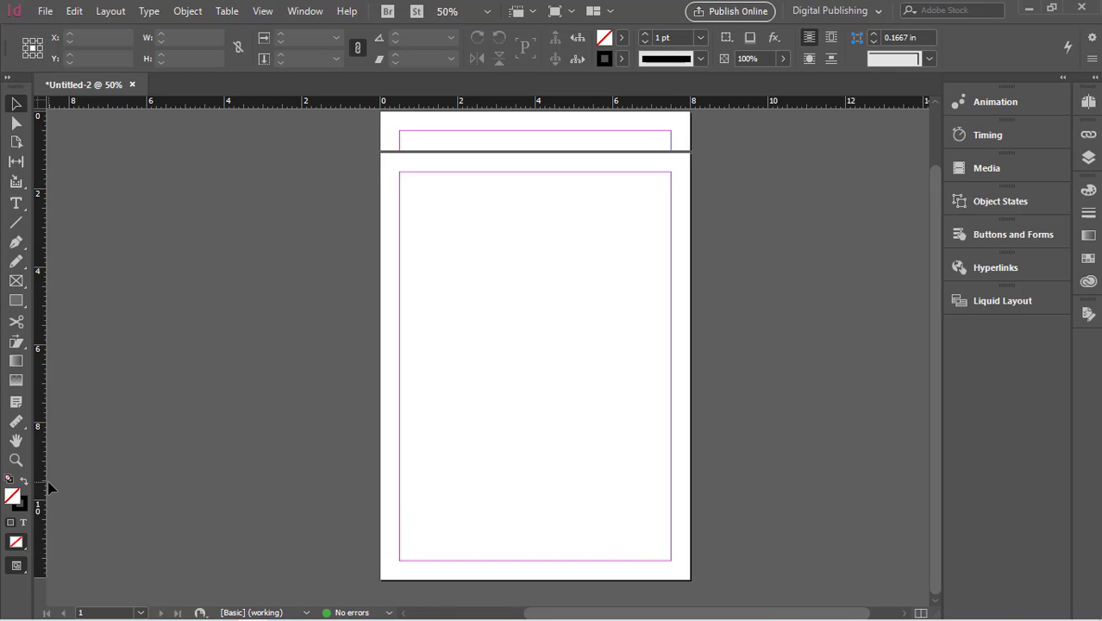
scroll(49, 488, "up", 1)
scroll(49, 485, "down", 2)
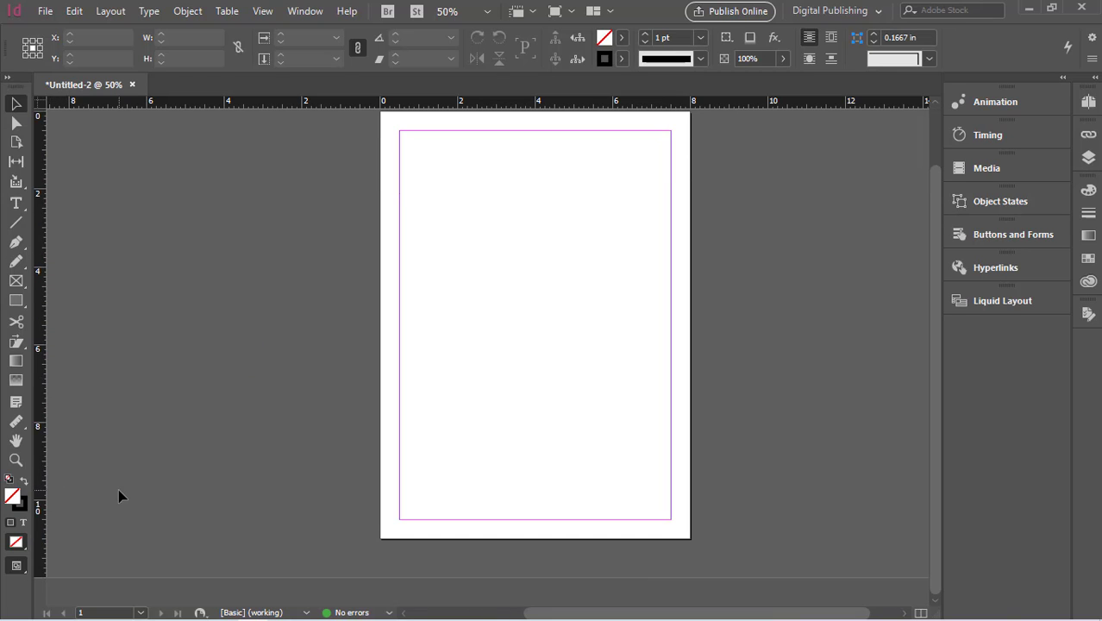
right_click(746, 106)
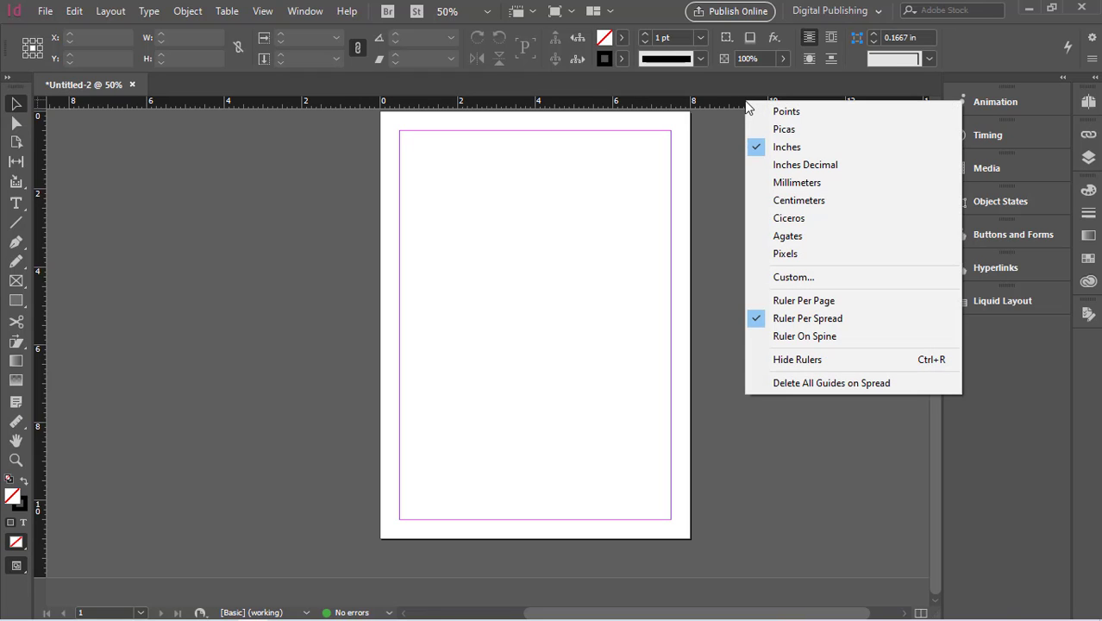
left_click(779, 166)
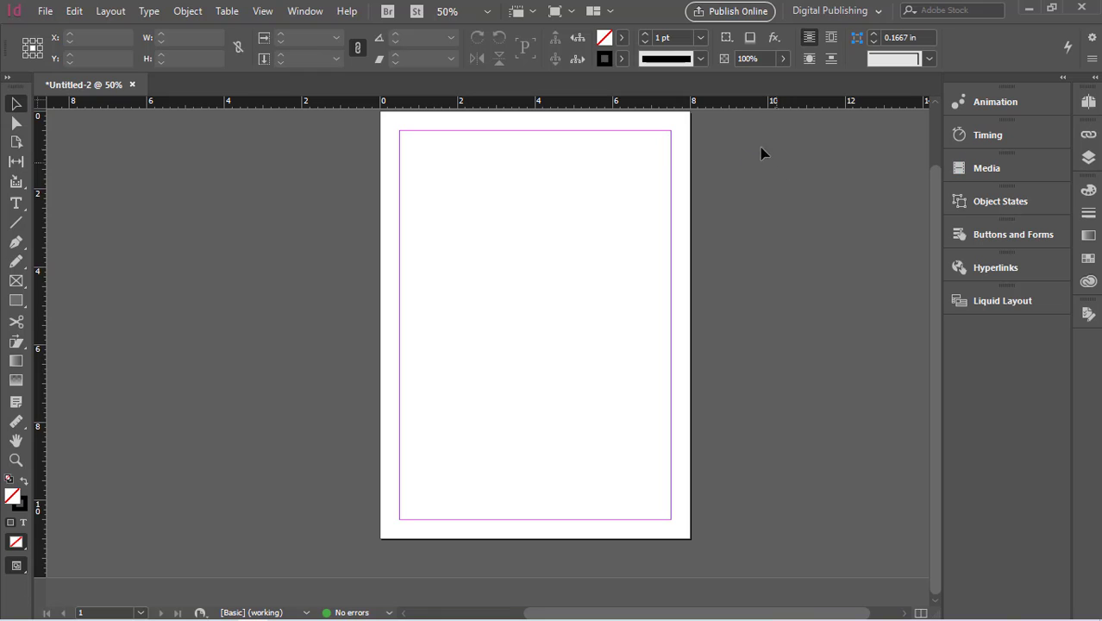
right_click(739, 103)
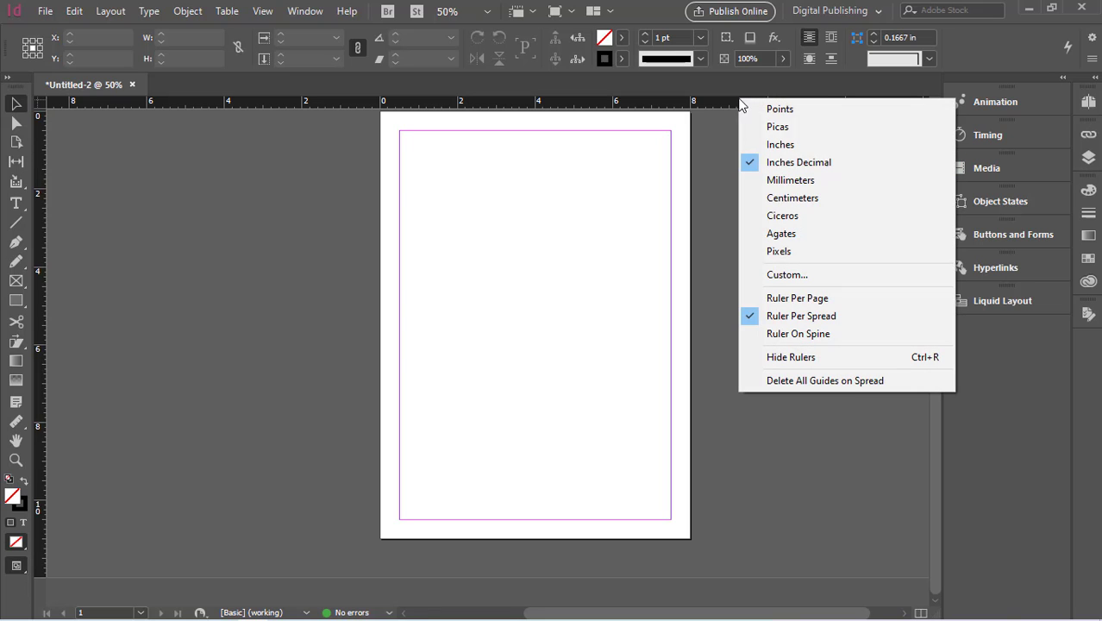
left_click(761, 177)
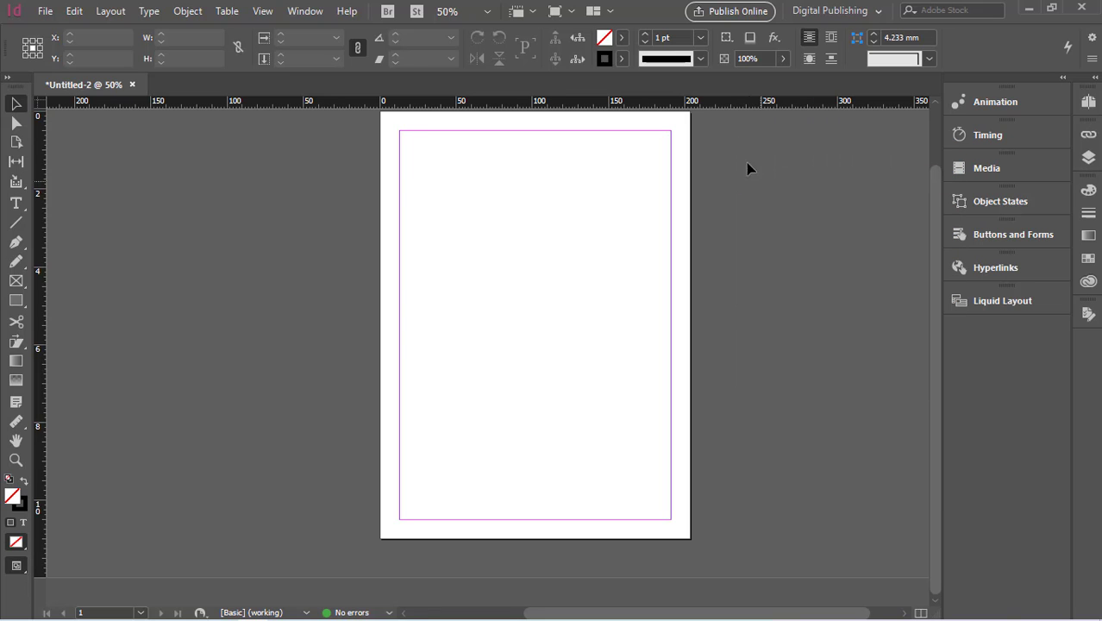
- Change the horizontal ruler's units to Centimeters and then to Ciceros
right_click(728, 102)
left_click(764, 204)
right_click(719, 105)
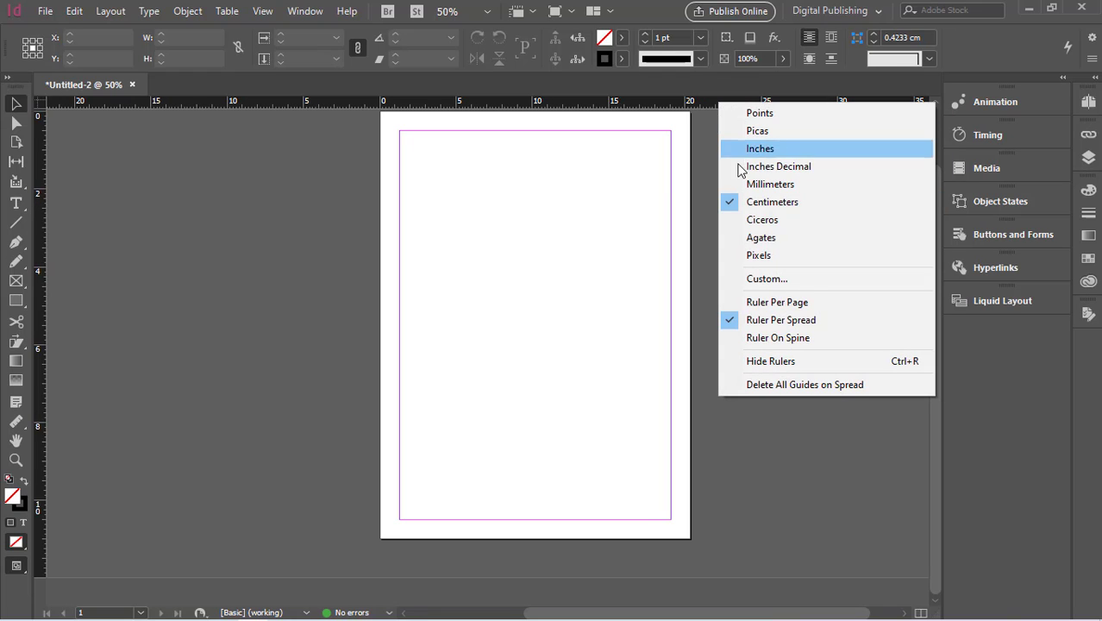
left_click(748, 222)
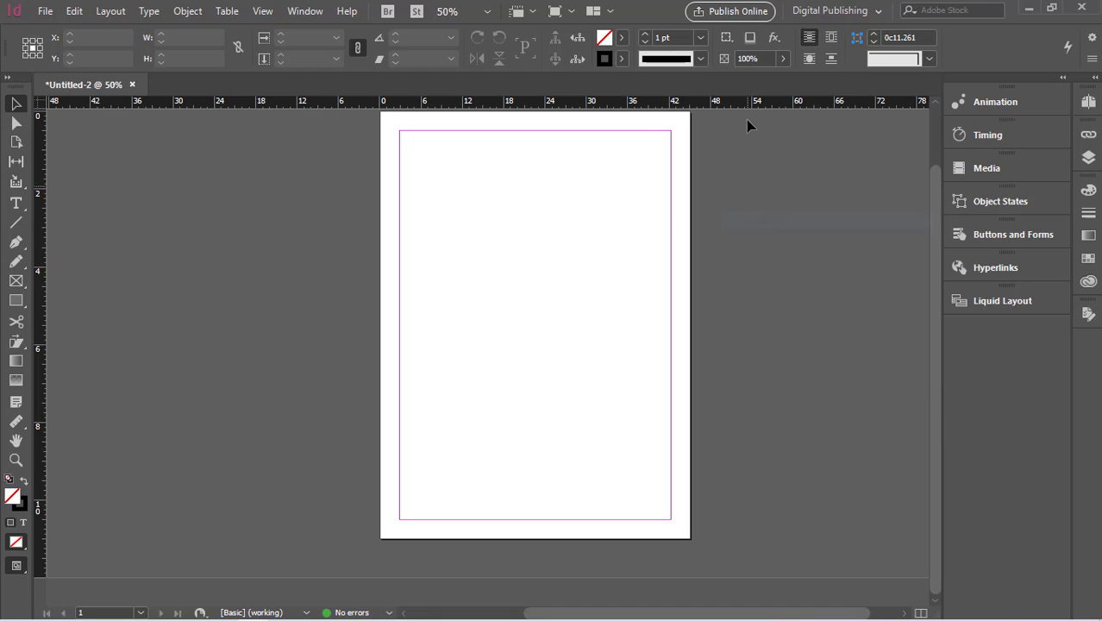
- Set the horizontal ruler's units to Pixels and the ruler origin to Ruler Per Page
right_click(745, 102)
left_click(773, 255)
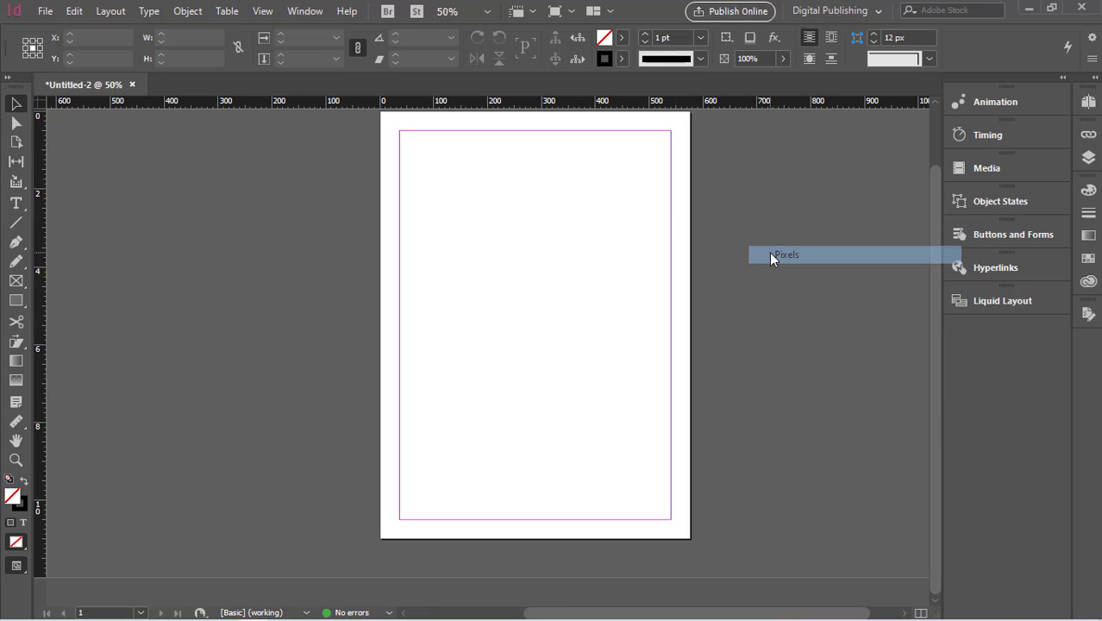
right_click(748, 101)
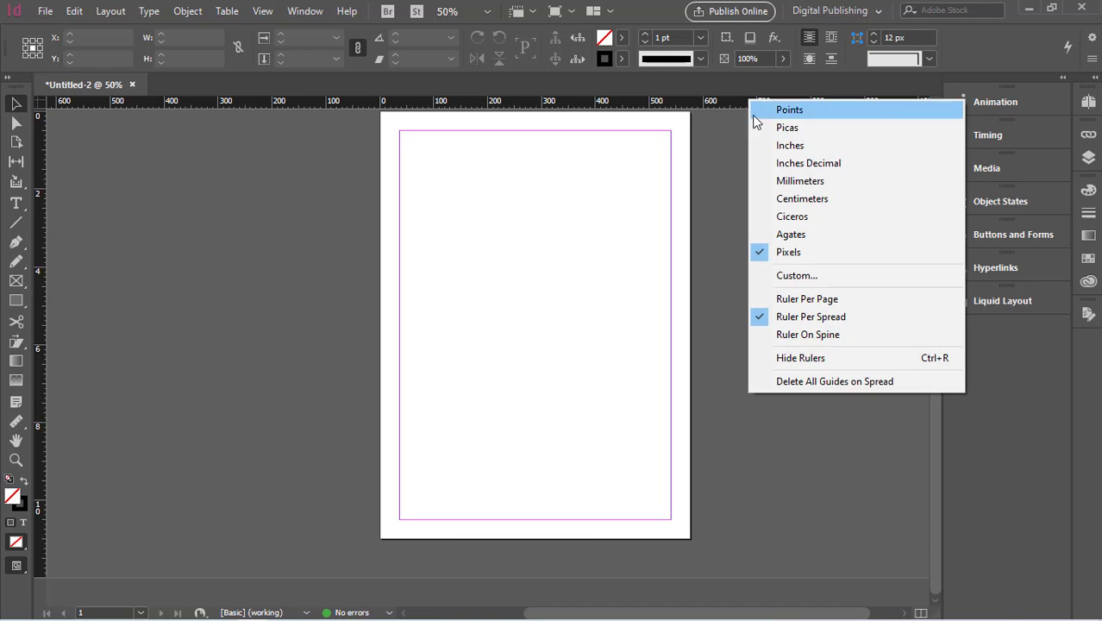
left_click(794, 300)
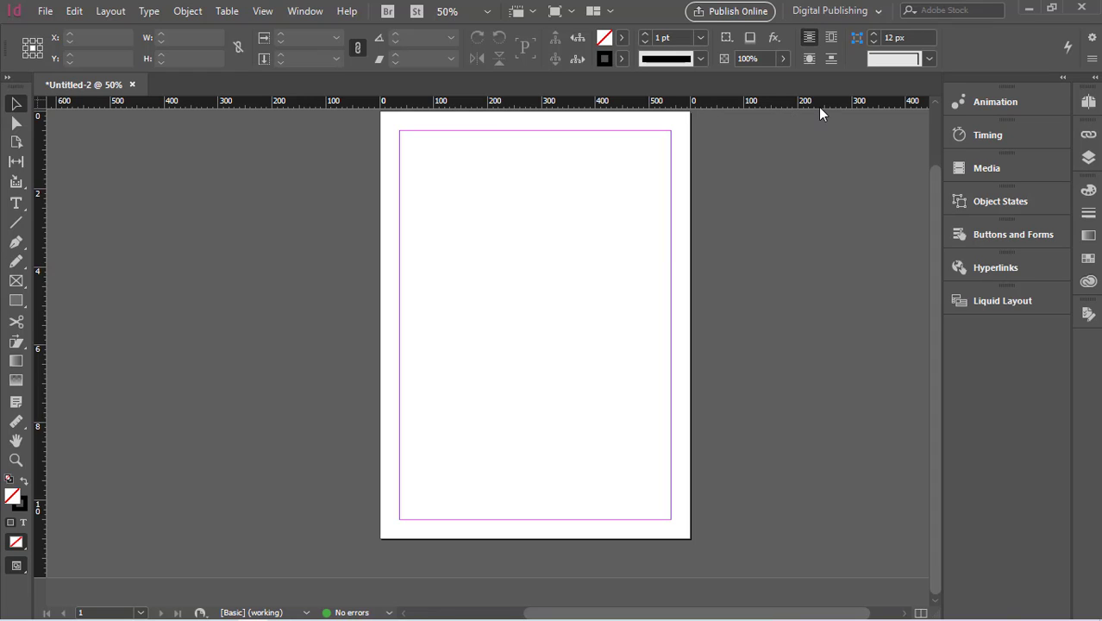
left_click(17, 104)
left_click_drag(385, 119, 431, 119)
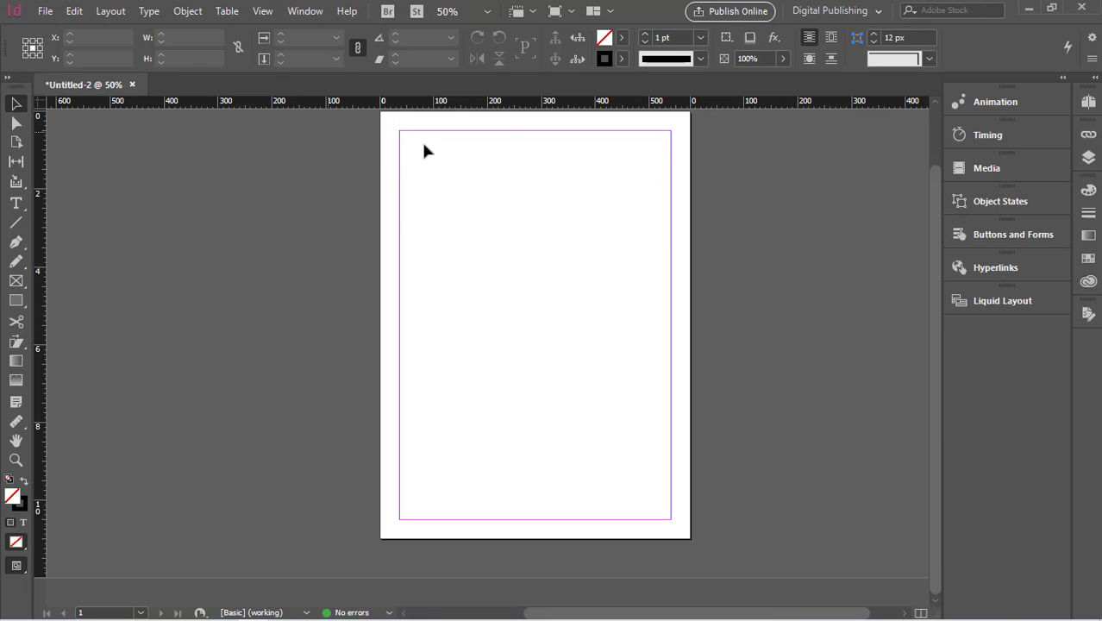
- Move the page slightly left within the spread using the Page tool
left_click(17, 143)
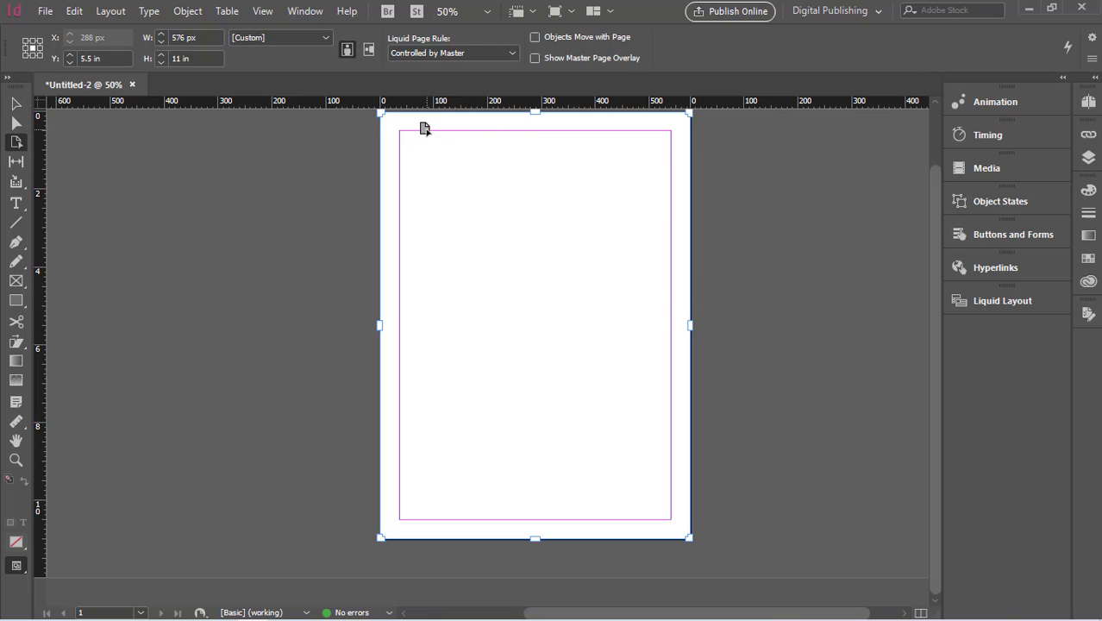
left_click(732, 127)
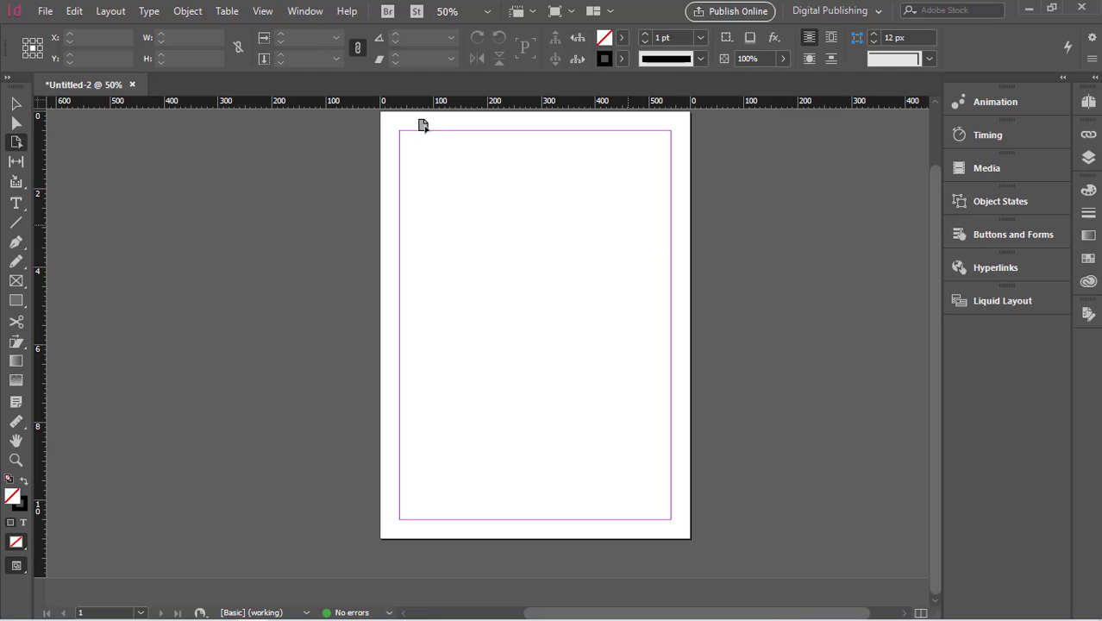
left_click(392, 129)
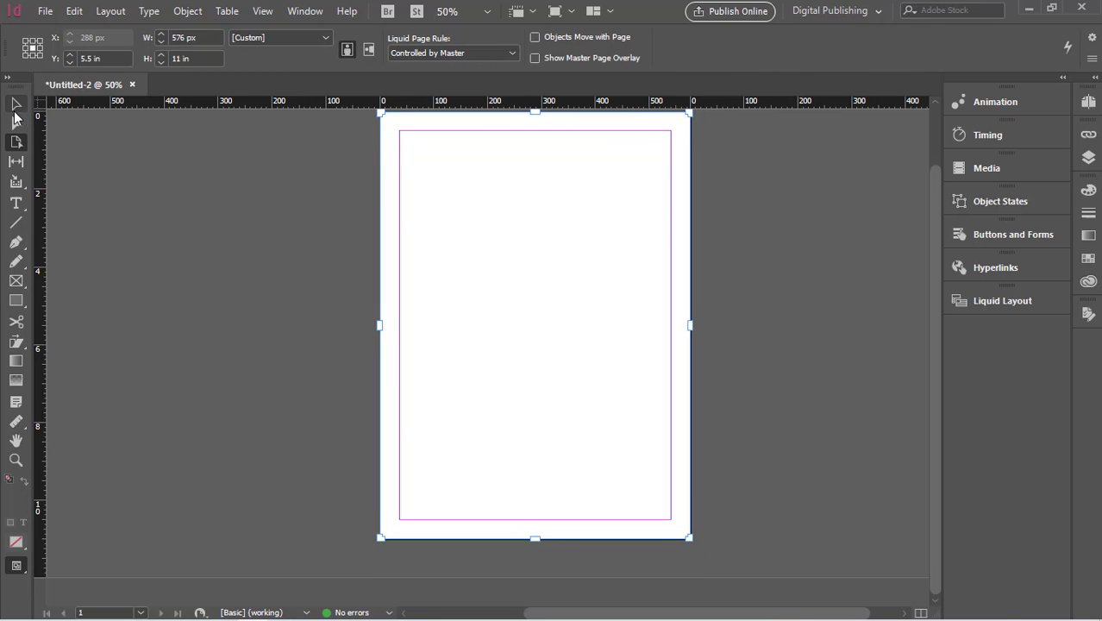
left_click(16, 104)
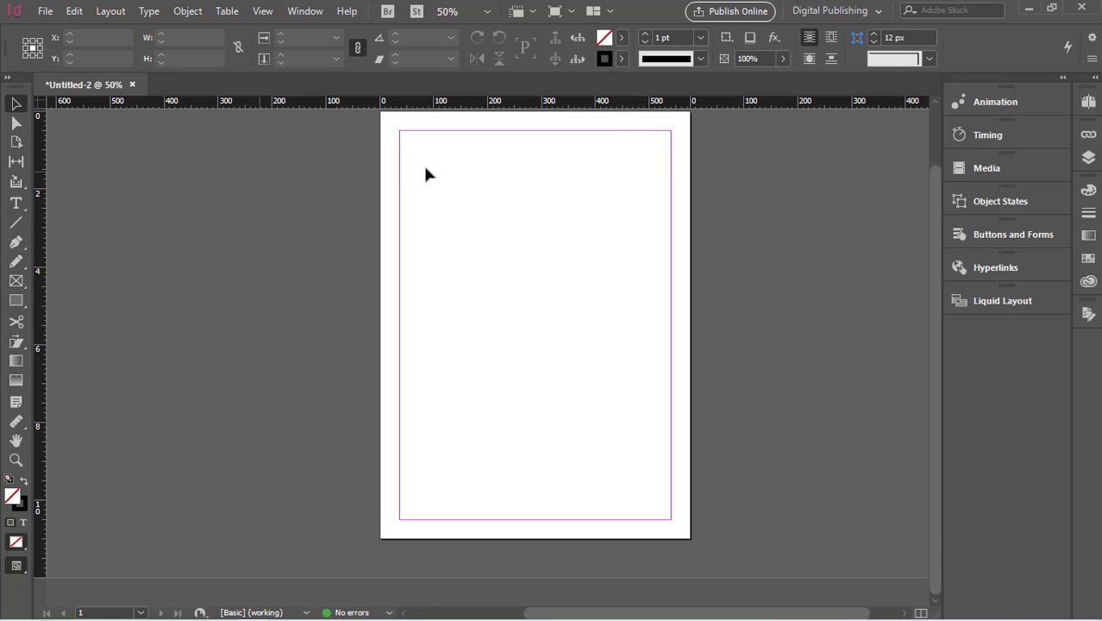
left_click(15, 124)
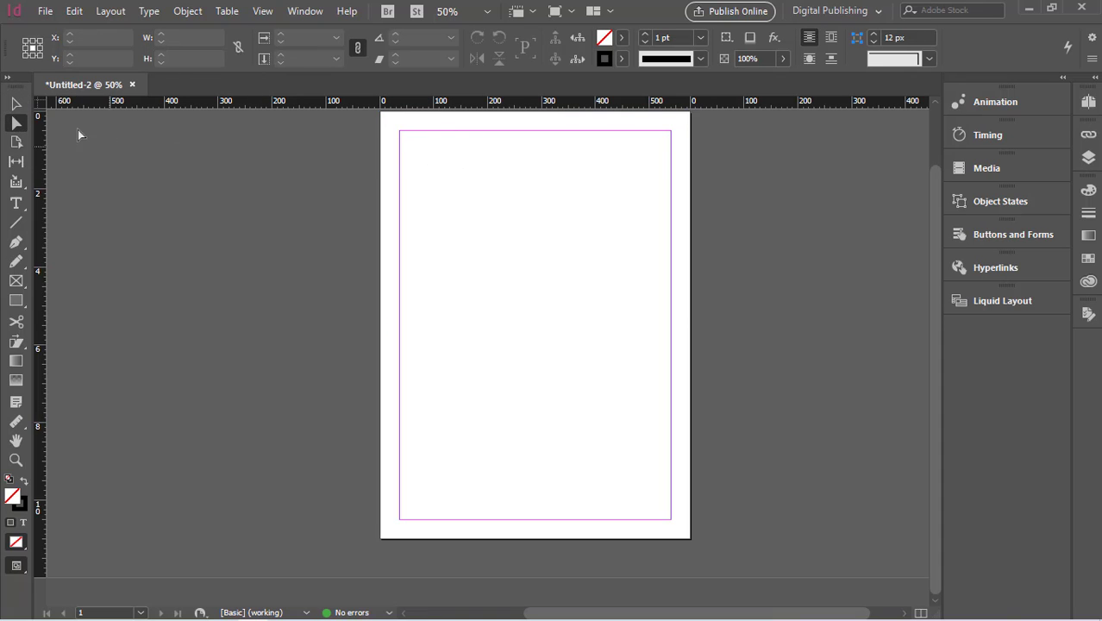
left_click(16, 142)
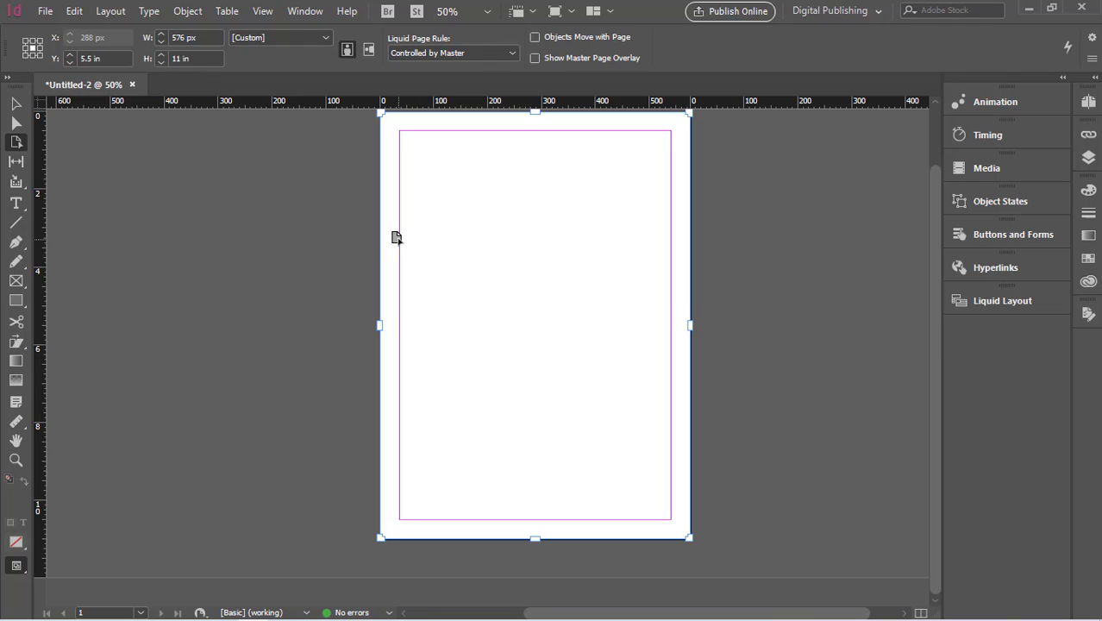
left_click_drag(389, 238, 807, 181)
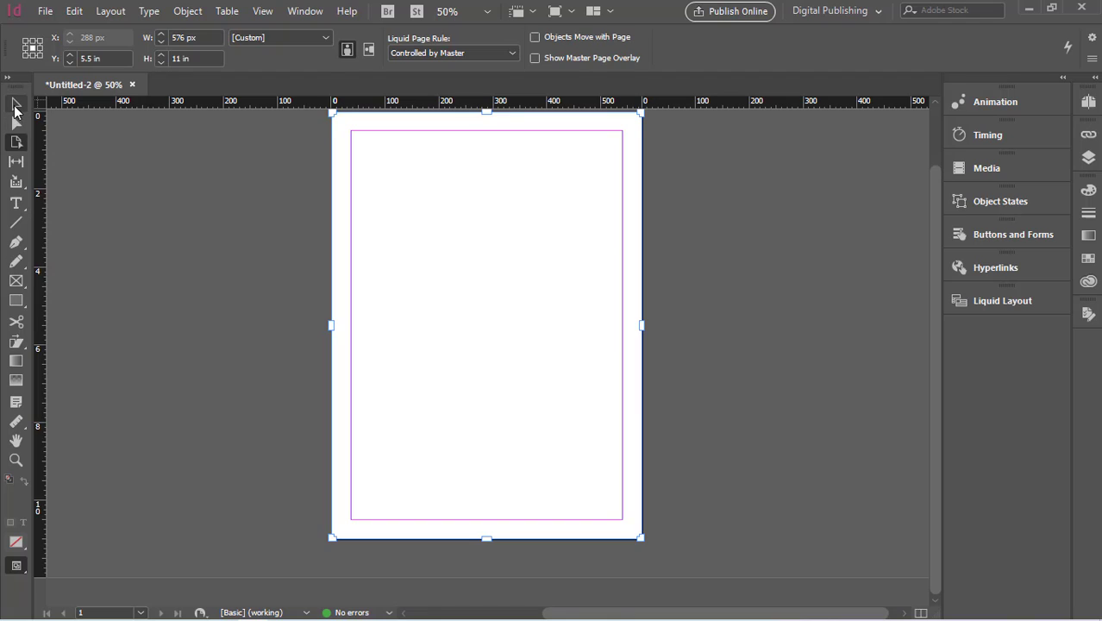
left_click(16, 104)
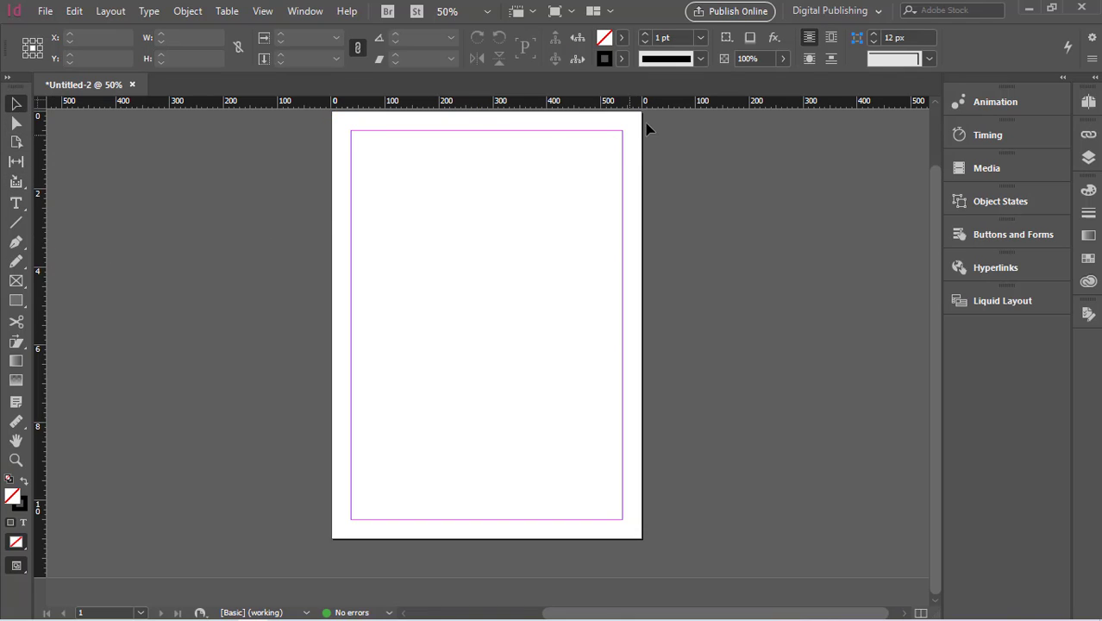
- Change the ruler origin to Ruler Per Spread and then to Ruler On Spine
right_click(663, 103)
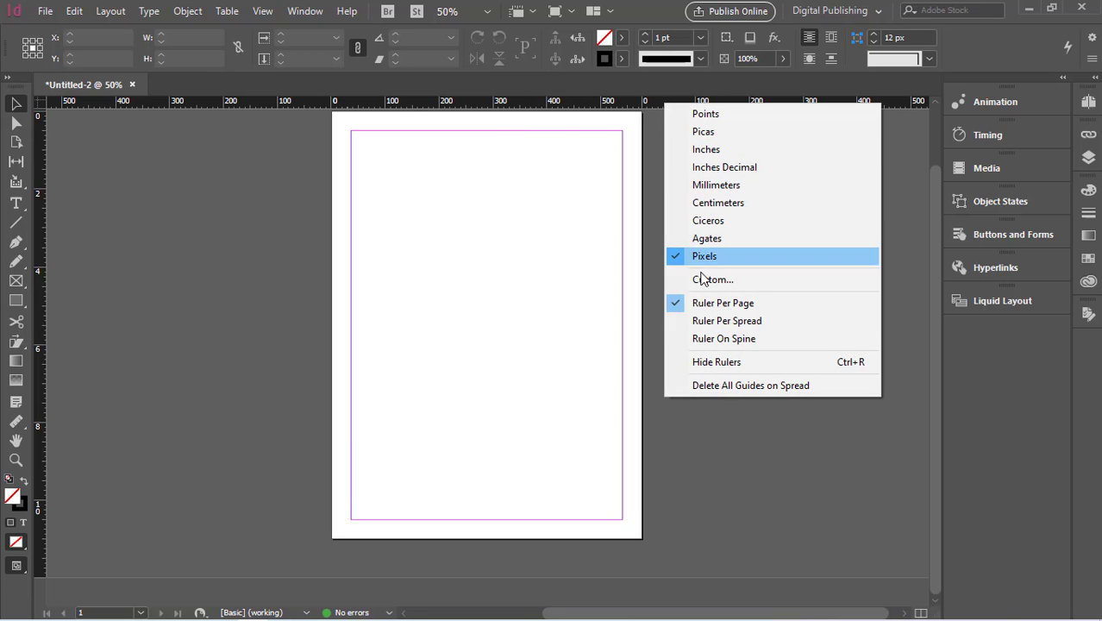
left_click(709, 323)
right_click(691, 98)
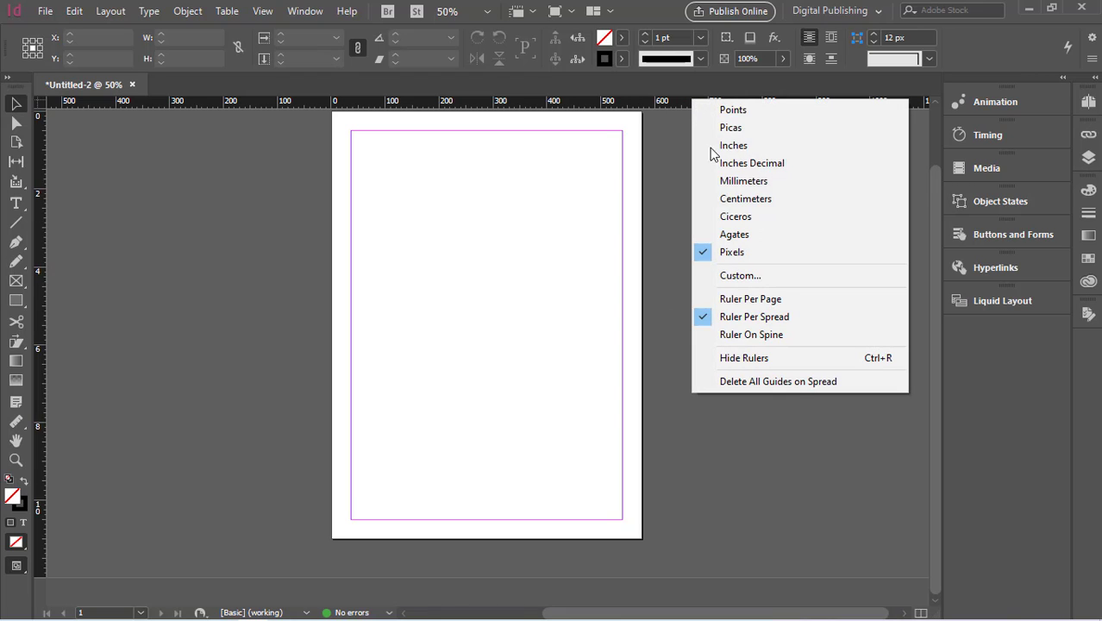
left_click(723, 336)
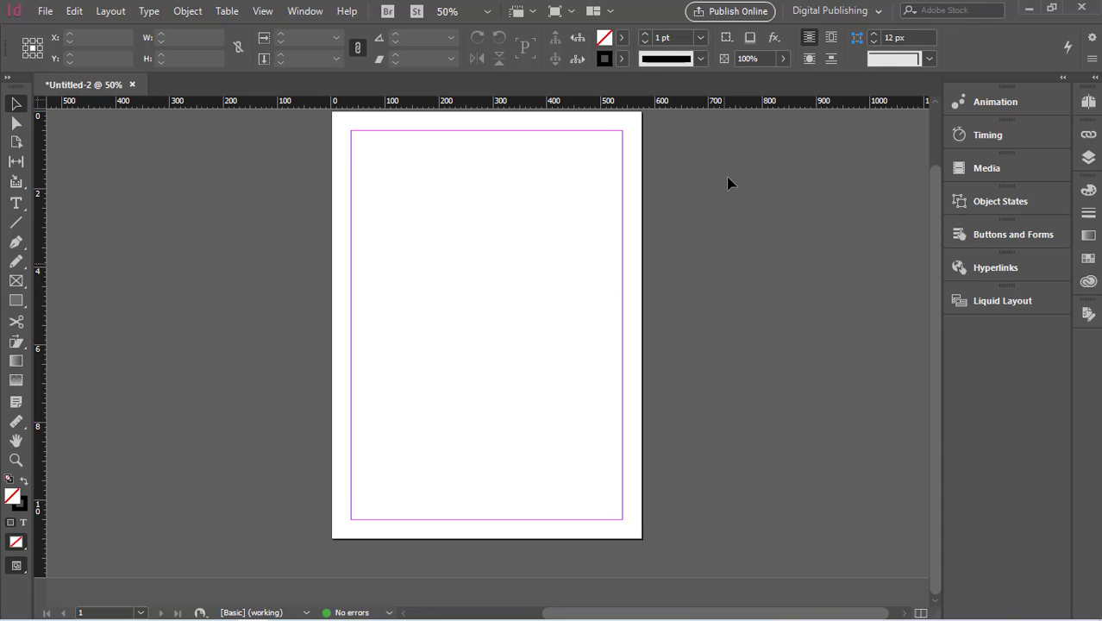
- Hide the rulers
right_click(726, 101)
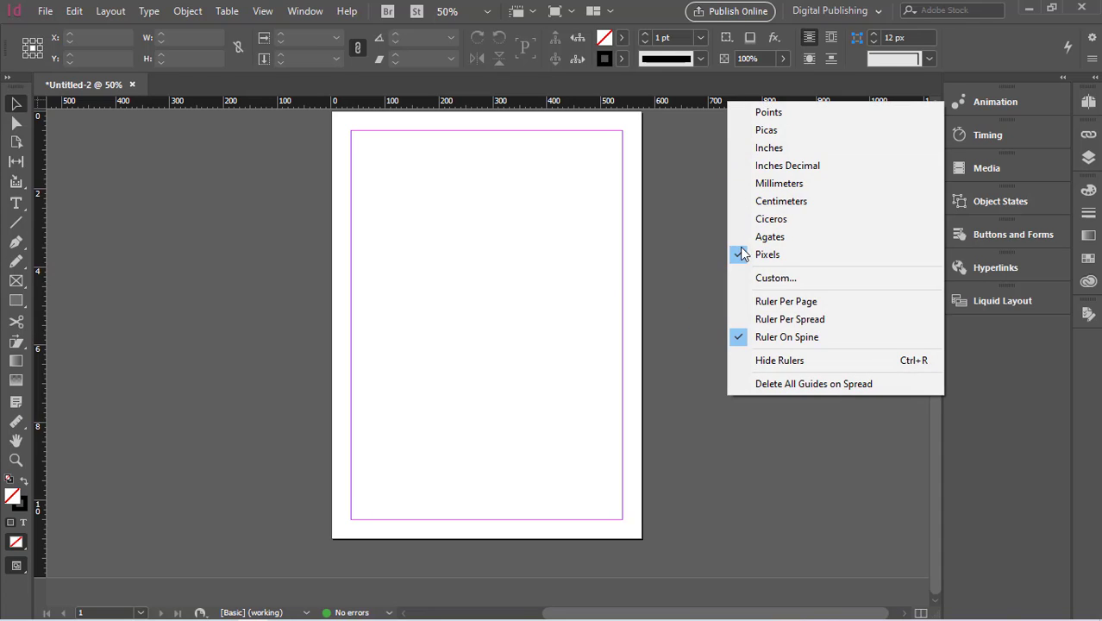
left_click(740, 358)
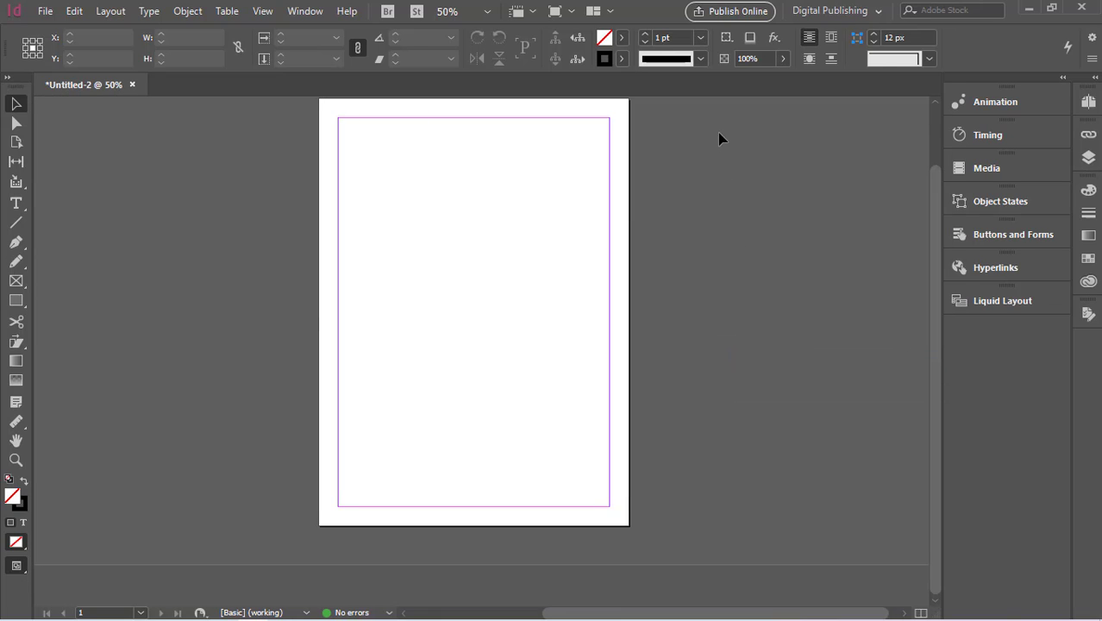
right_click(722, 85)
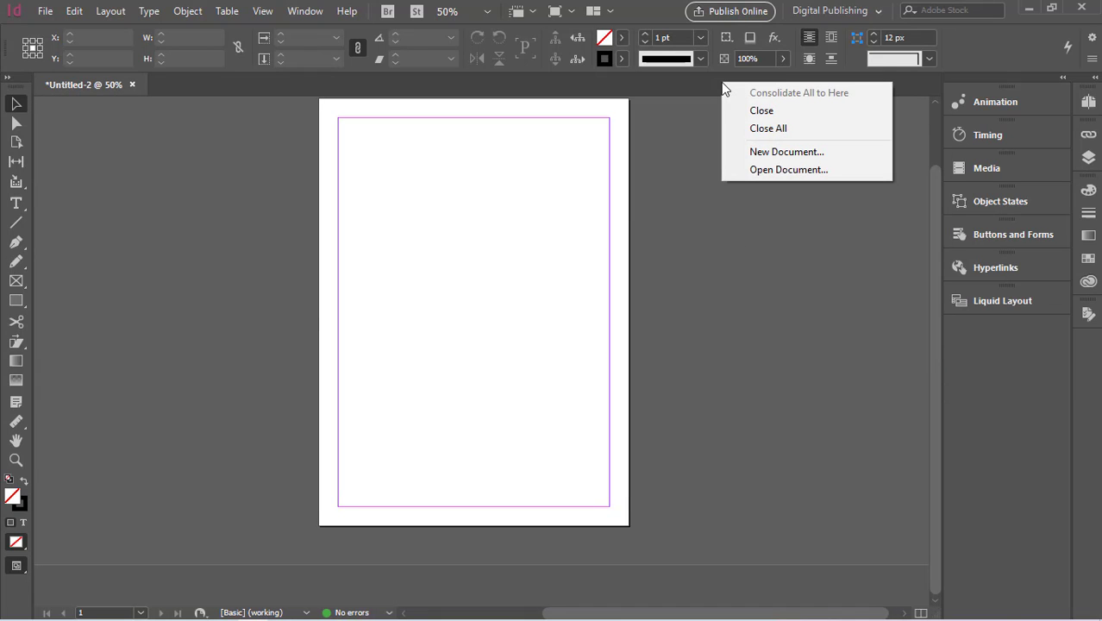
left_click(705, 136)
- Show the rulers again
scroll(707, 158, "up", 1)
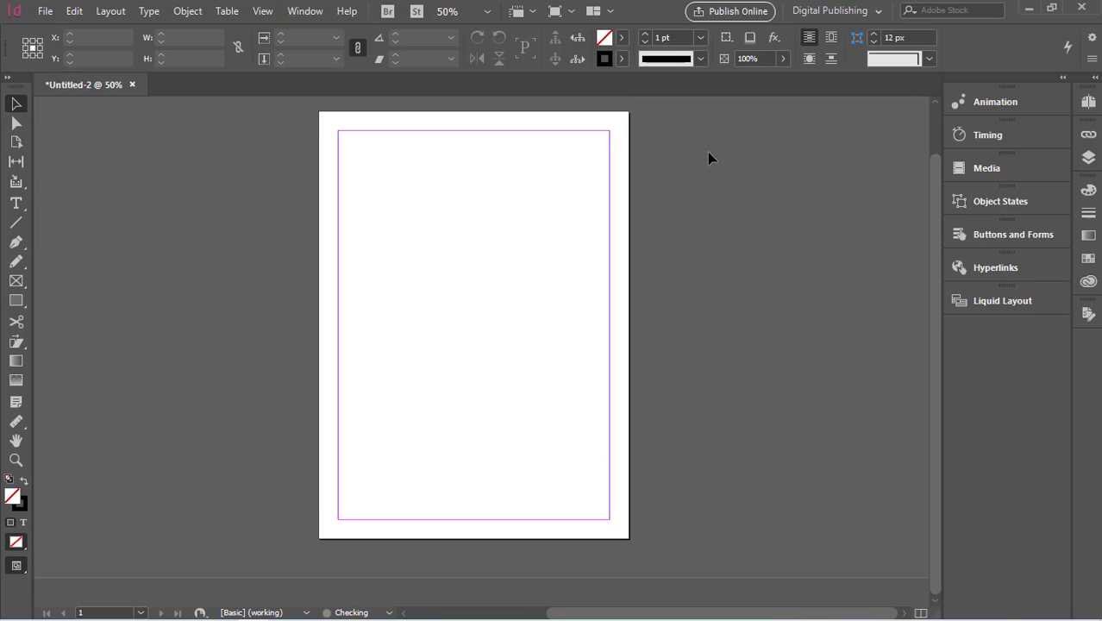
left_click(262, 11)
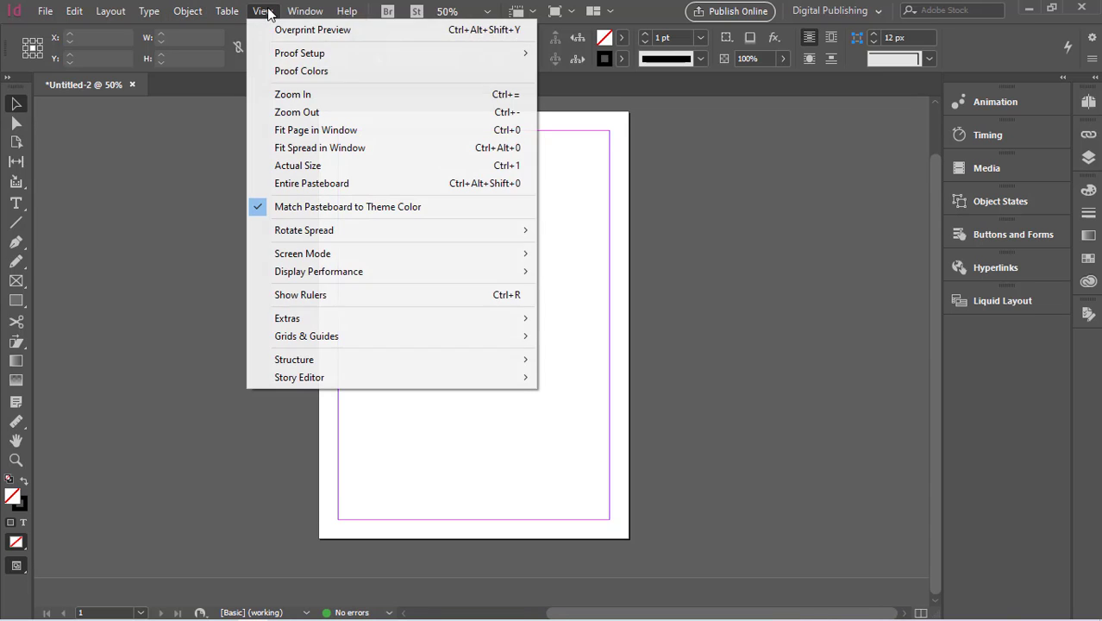
left_click(317, 297)
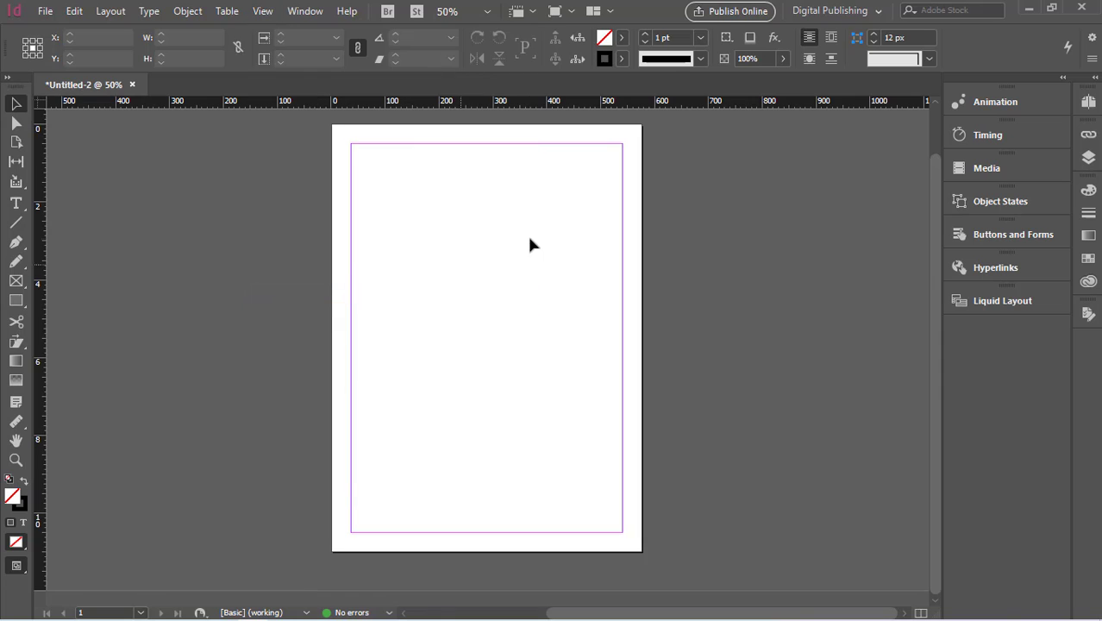
right_click(744, 103)
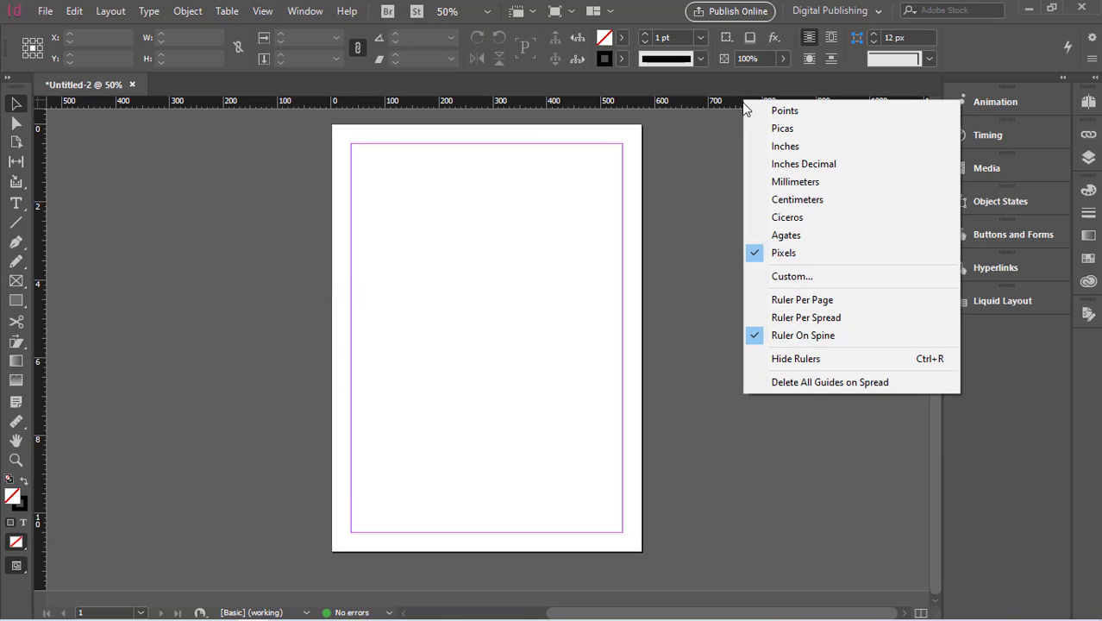
left_click(181, 311)
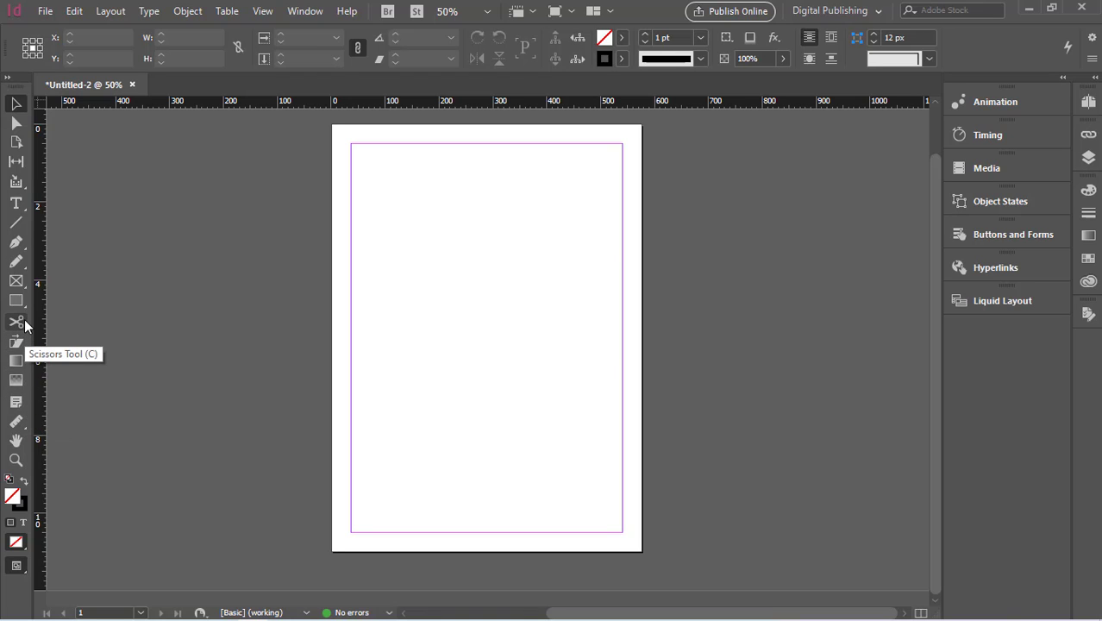
left_click(18, 141)
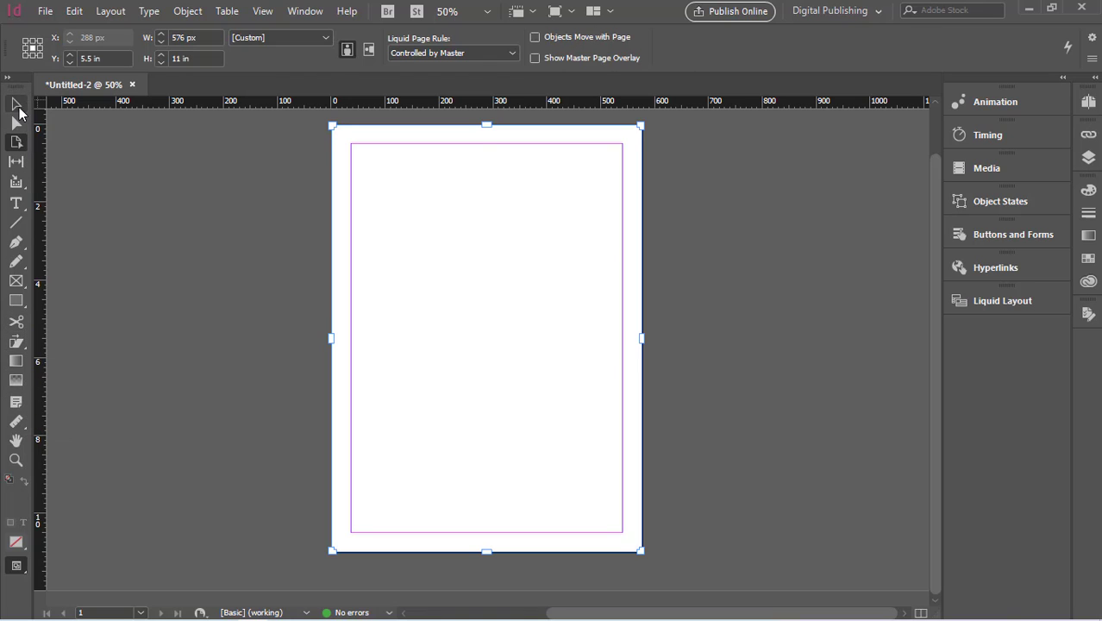
left_click(17, 104)
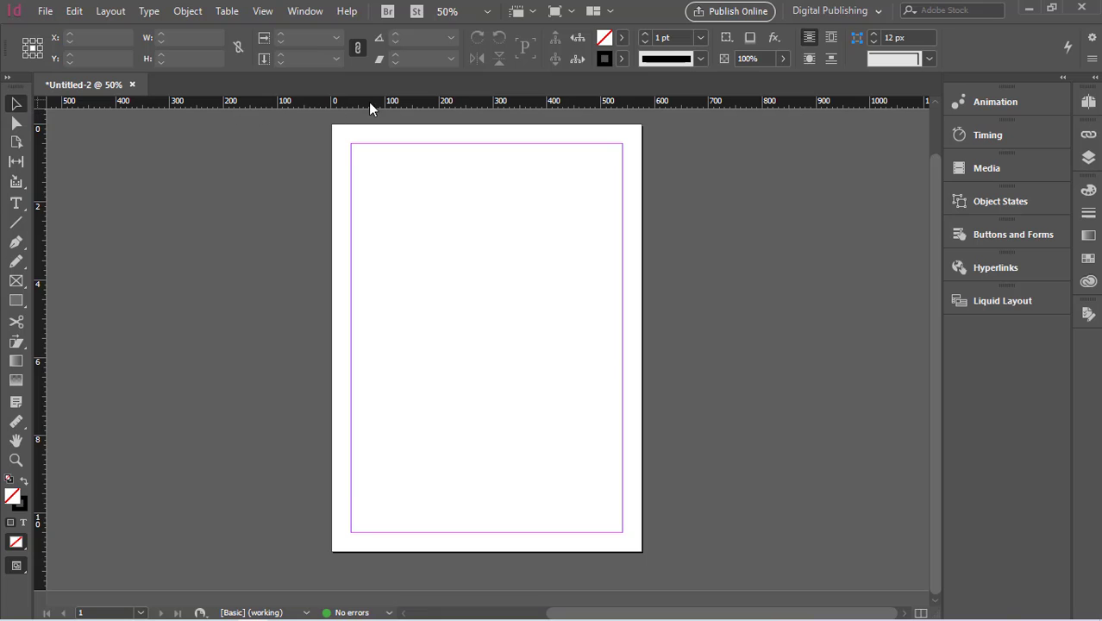
- Place the graphics-design image on the page, drawing its frame about 408 px wide
left_click(44, 11)
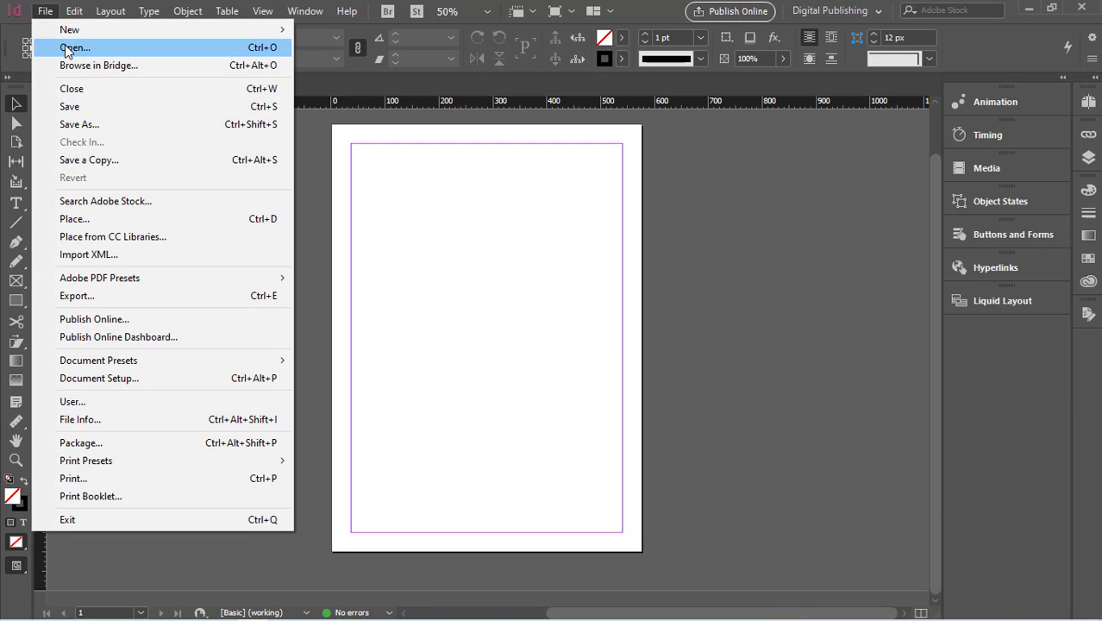
left_click(74, 219)
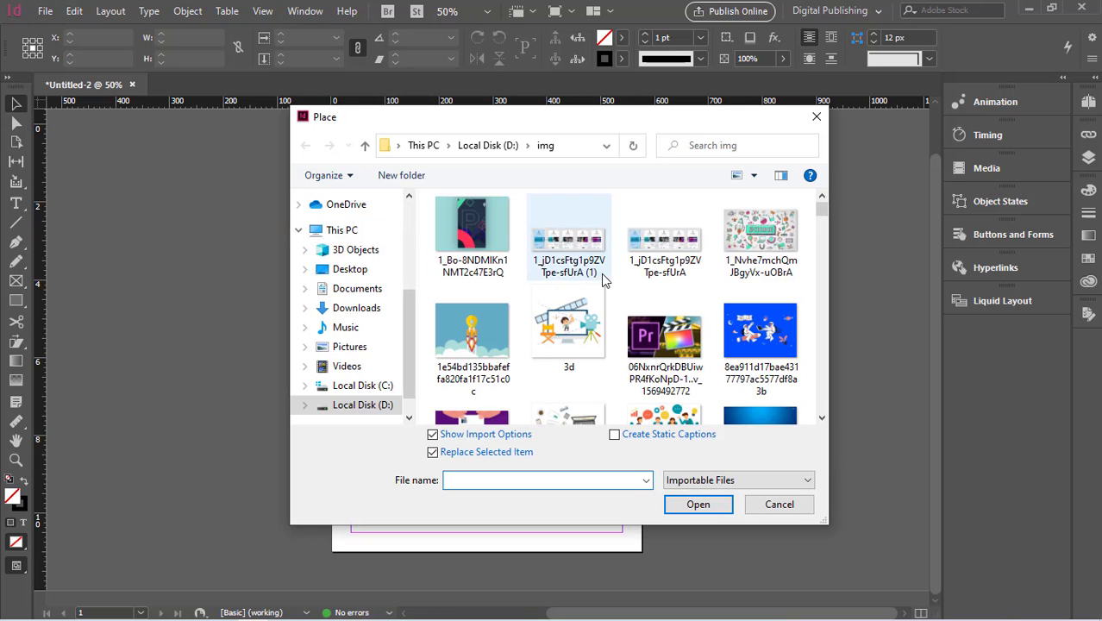
scroll(616, 357, "down", 4)
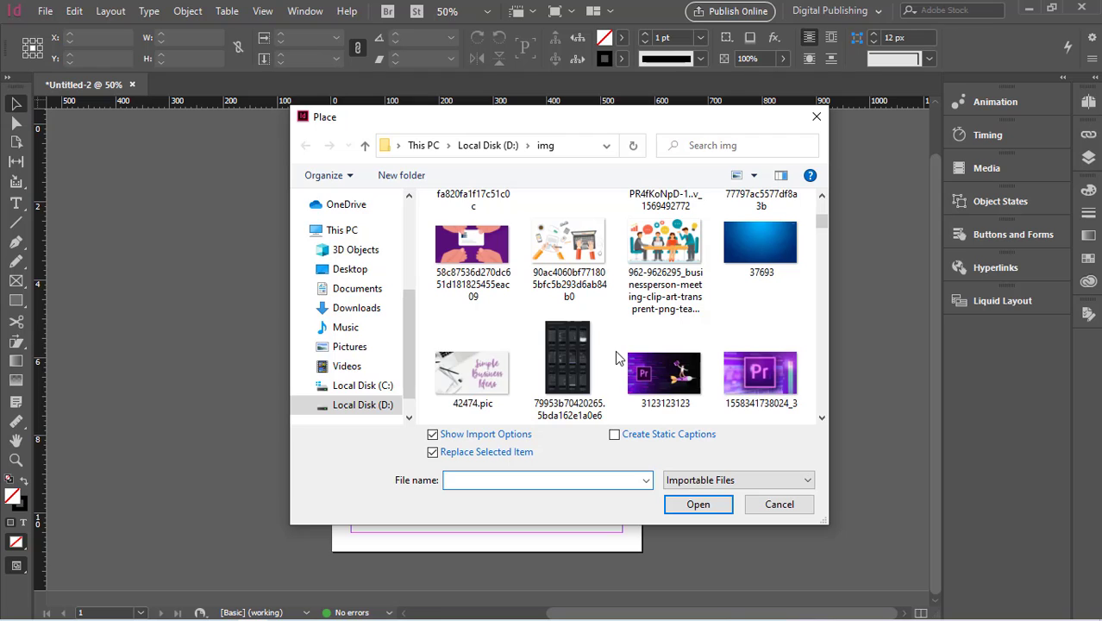
scroll(615, 357, "down", 8)
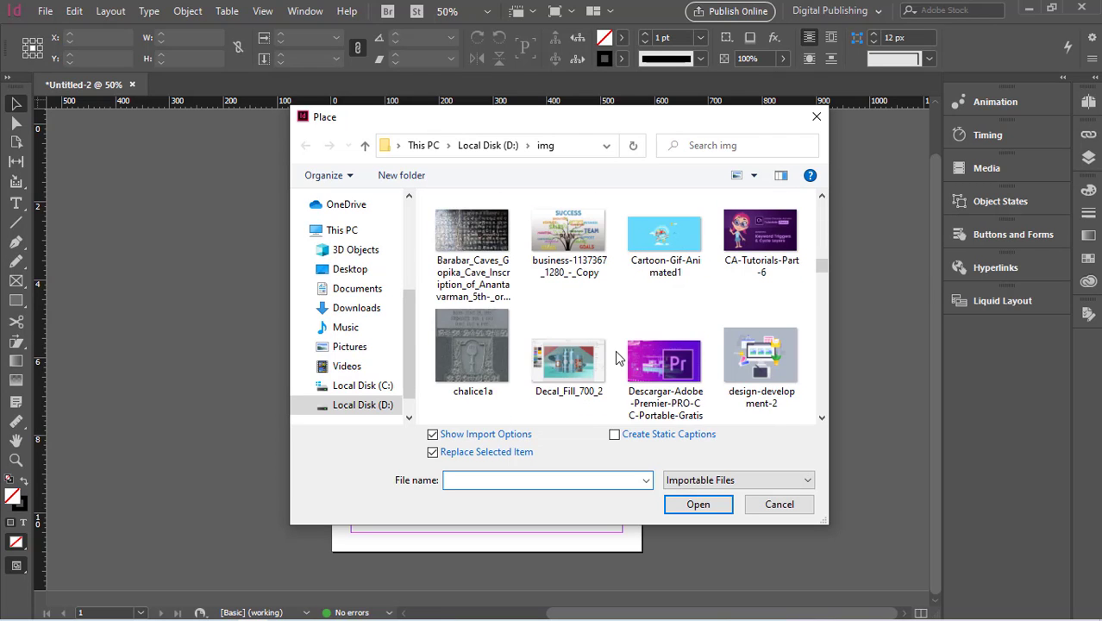
scroll(615, 356, "down", 5)
scroll(614, 356, "down", 2)
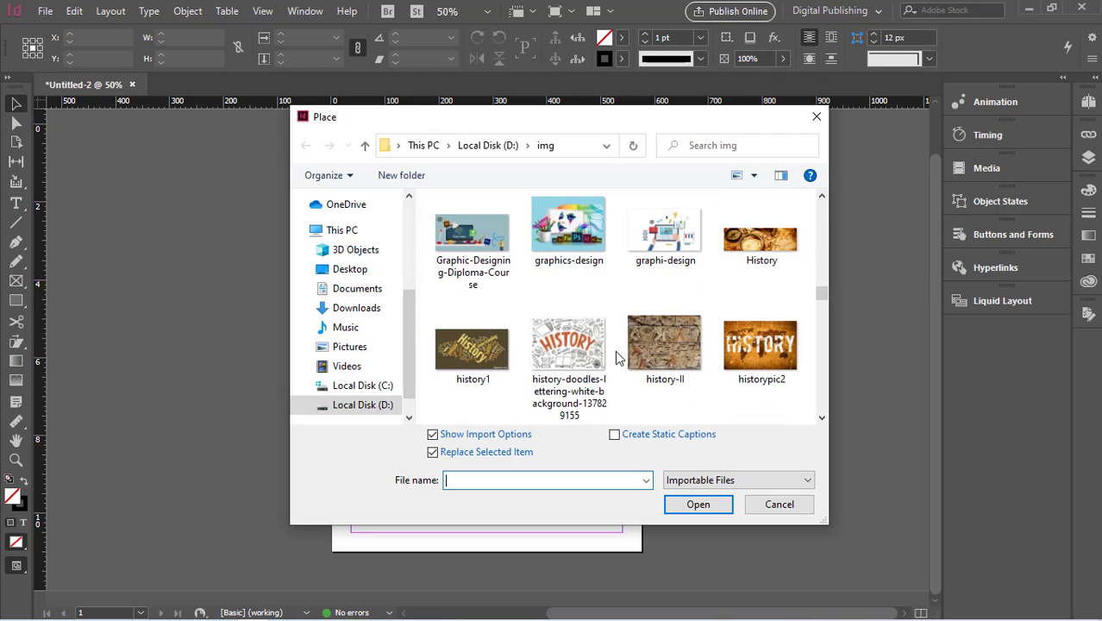
scroll(615, 350, "down", 2)
scroll(614, 350, "up", 1)
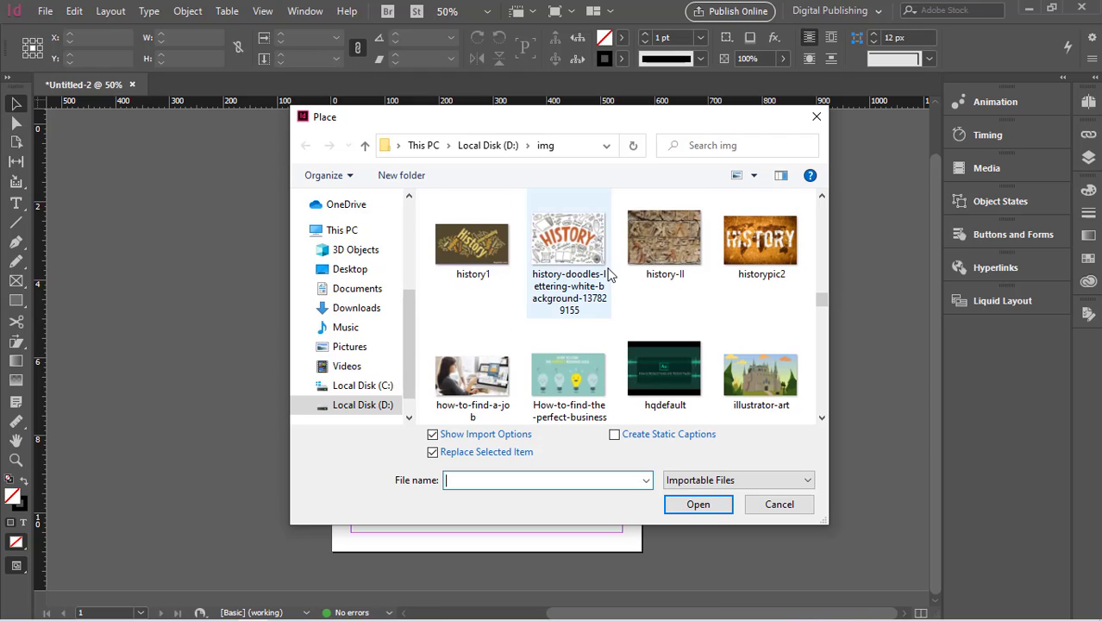
scroll(608, 274, "up", 2)
left_click(569, 226)
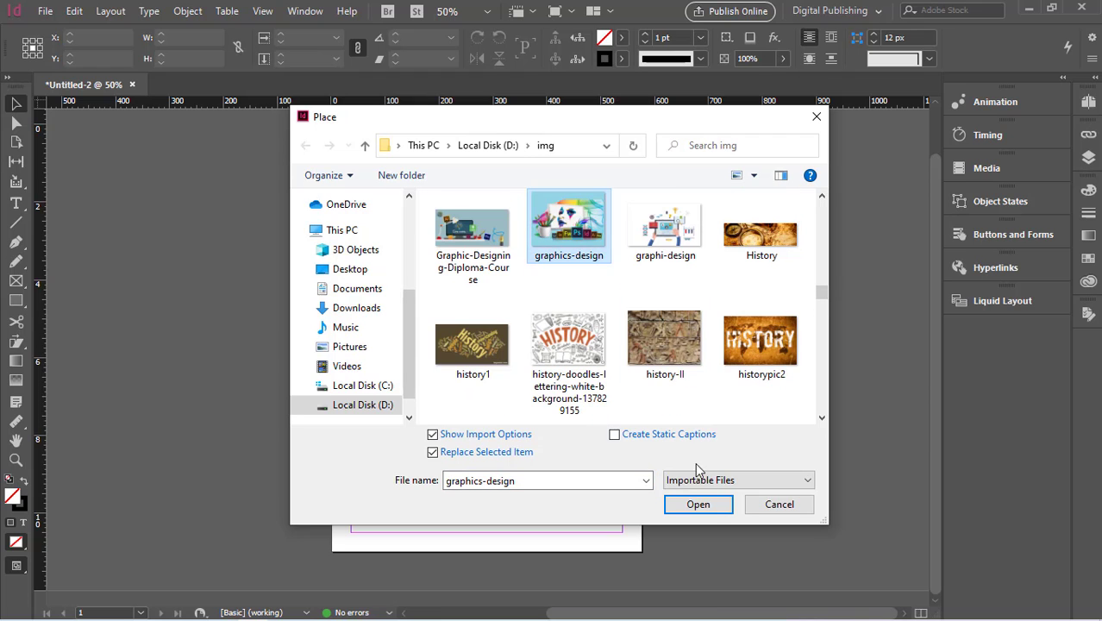
left_click(708, 508)
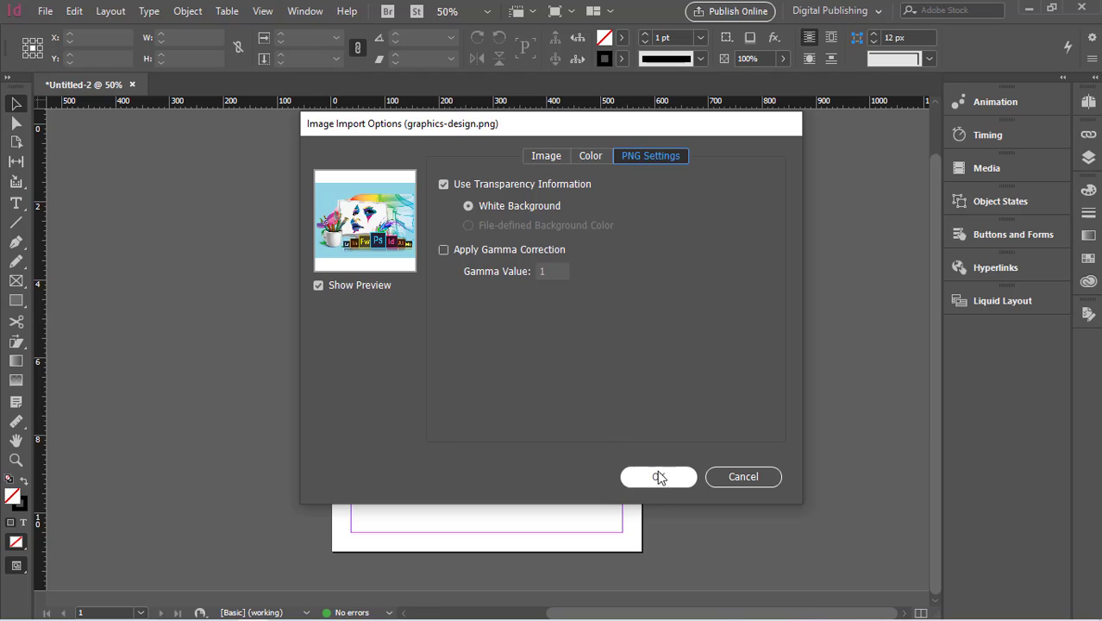
left_click(657, 478)
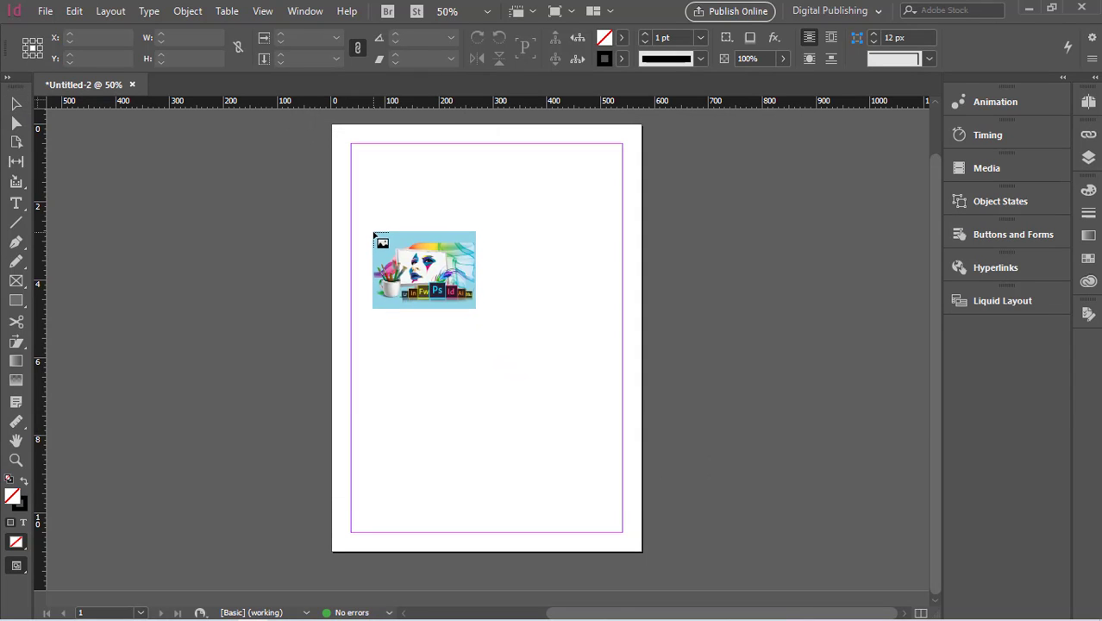
left_click_drag(373, 232, 594, 396)
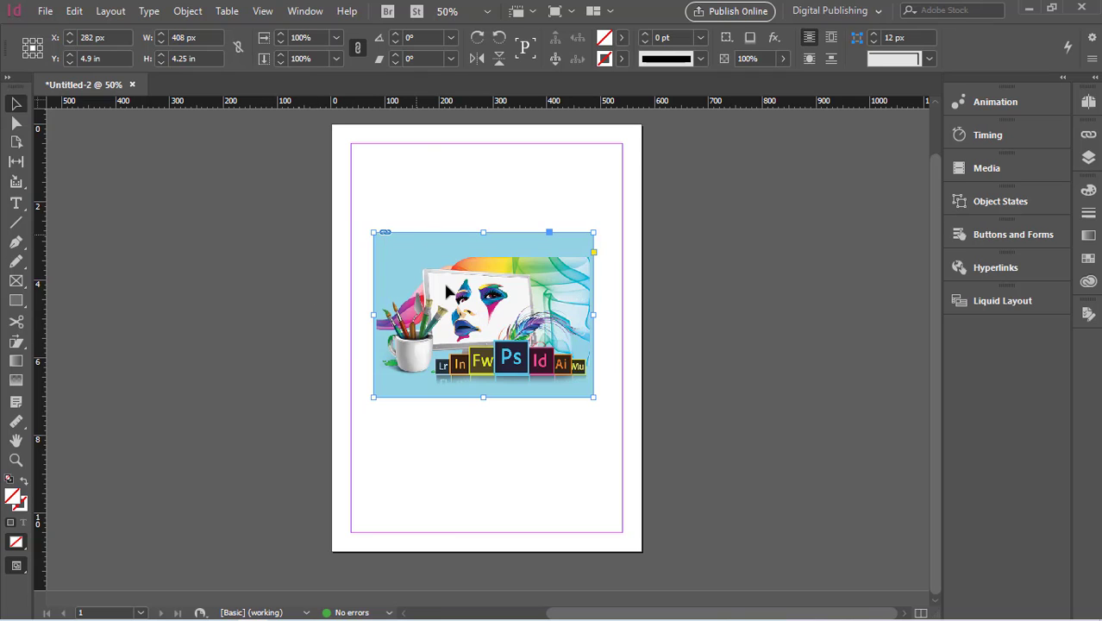
- Nudge the image slightly up and pull ruler guides along its top, left, right and bottom edges
mouse_move(457, 295)
left_mouse_down()
mouse_move(459, 207)
mouse_move(454, 284)
left_mouse_up()
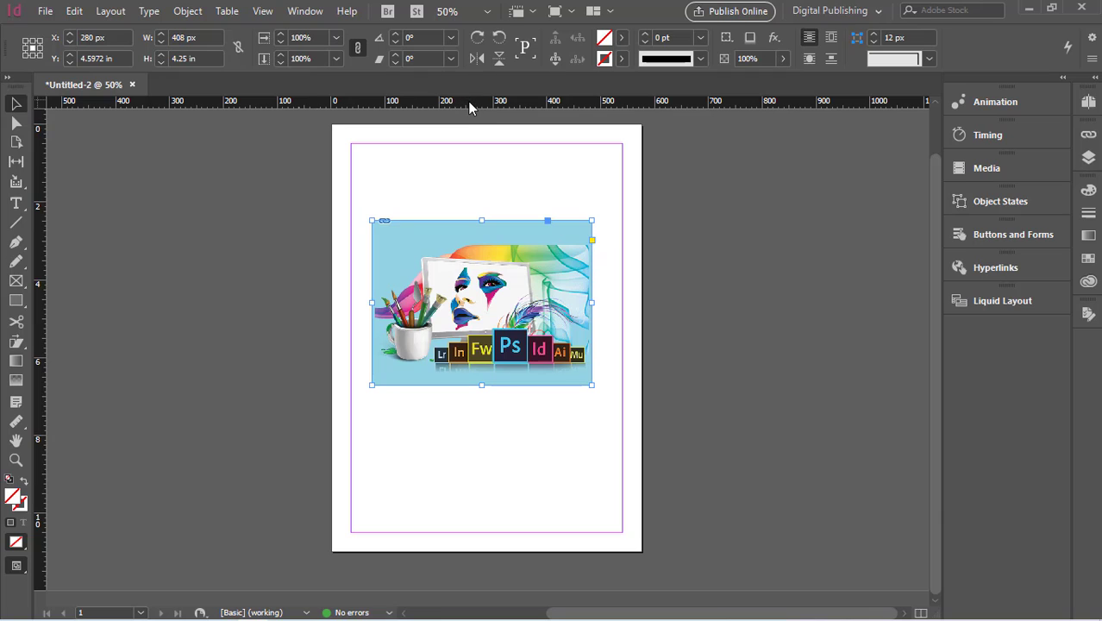
left_click_drag(469, 107, 472, 219)
left_click_drag(42, 423, 372, 437)
left_click_drag(39, 422, 591, 451)
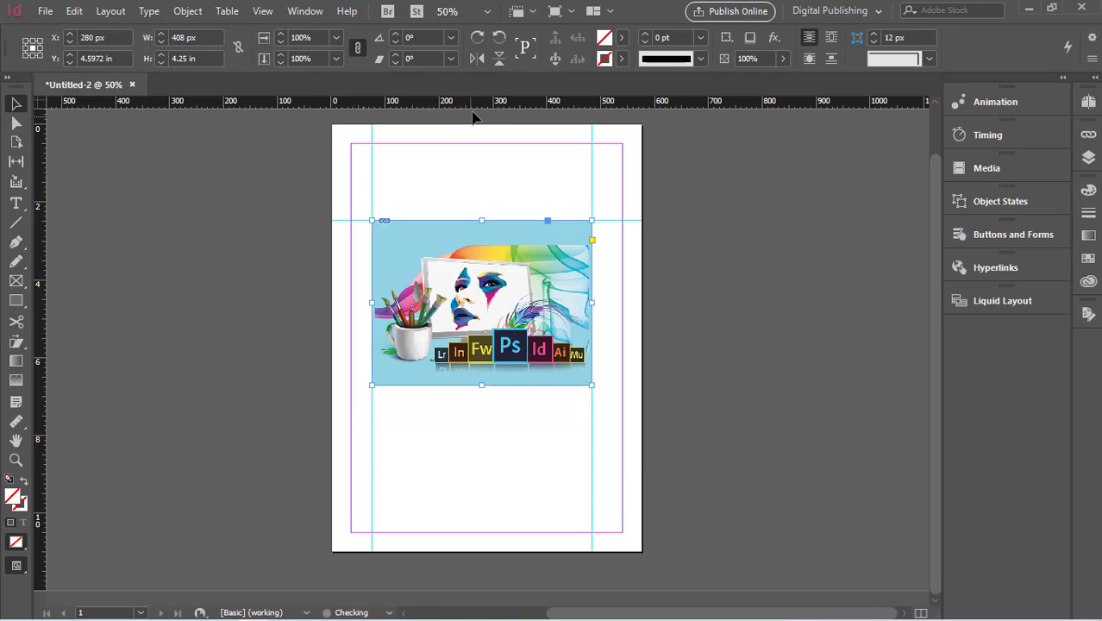
left_click_drag(477, 103, 470, 385)
- Move the guides just outside the image: left to 58 px, right to 502 px, top to 2.25 in, bottom to 6.95 in
left_click(372, 488)
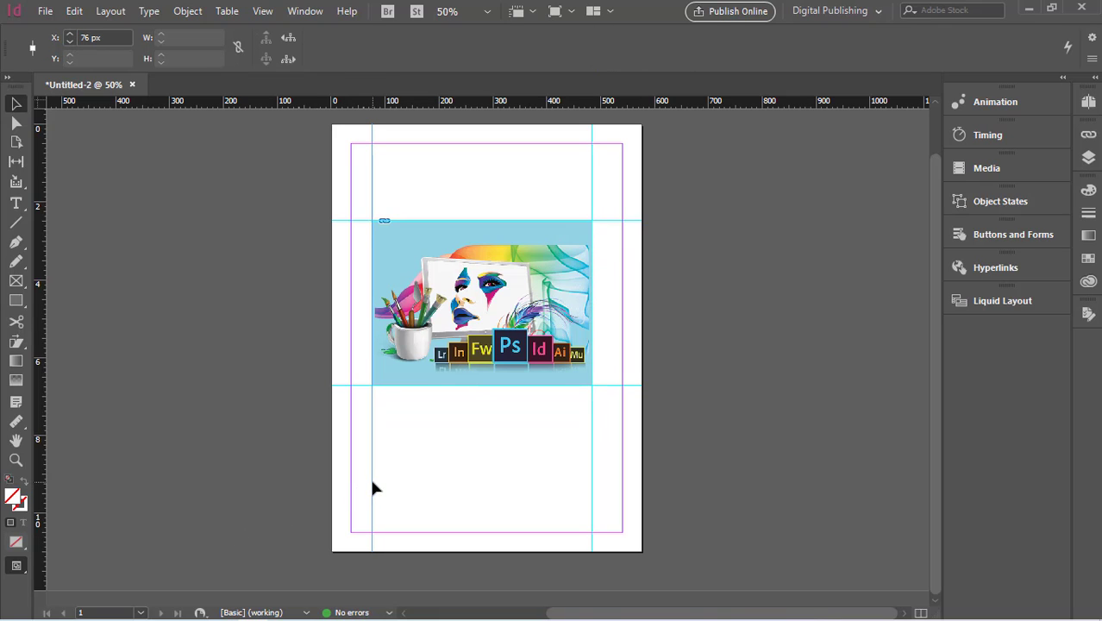
left_click_drag(372, 481, 363, 482)
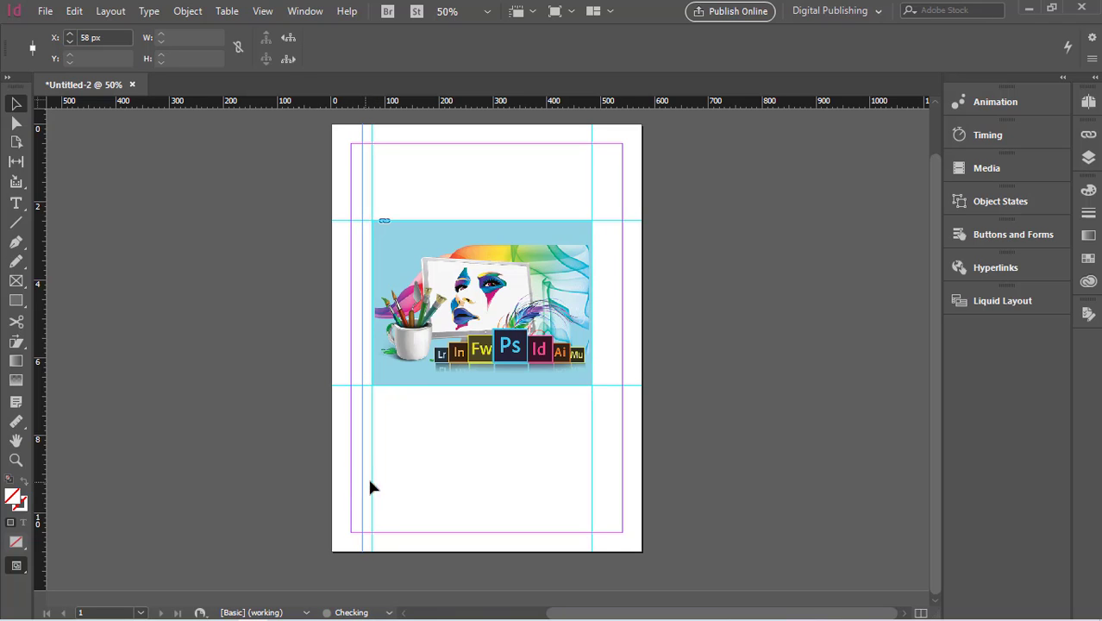
left_click(591, 440)
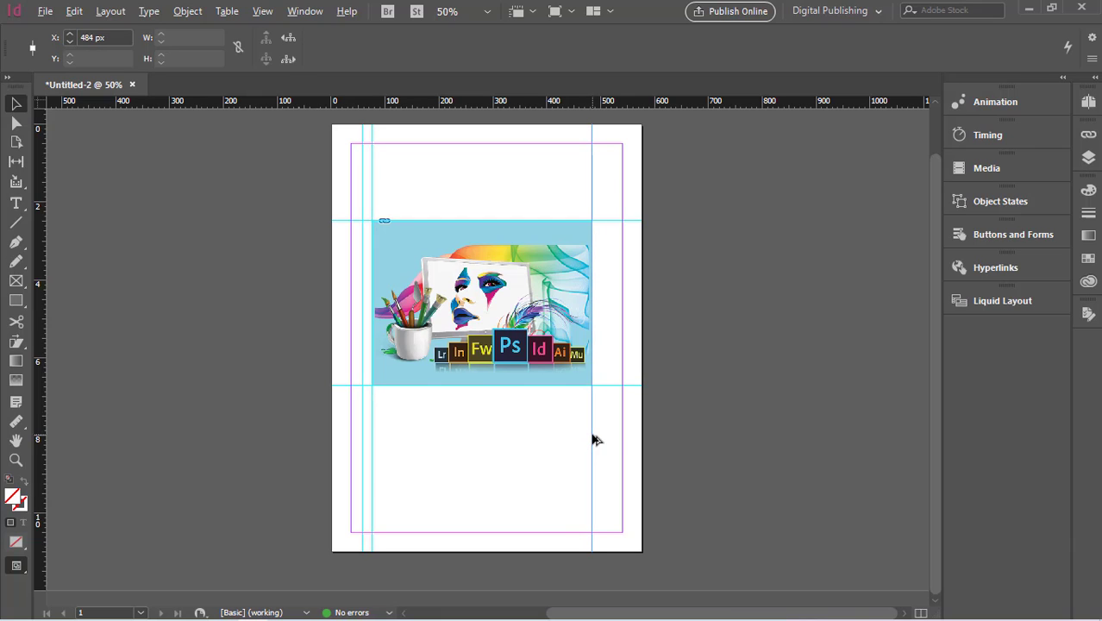
left_click_drag(591, 436, 602, 437)
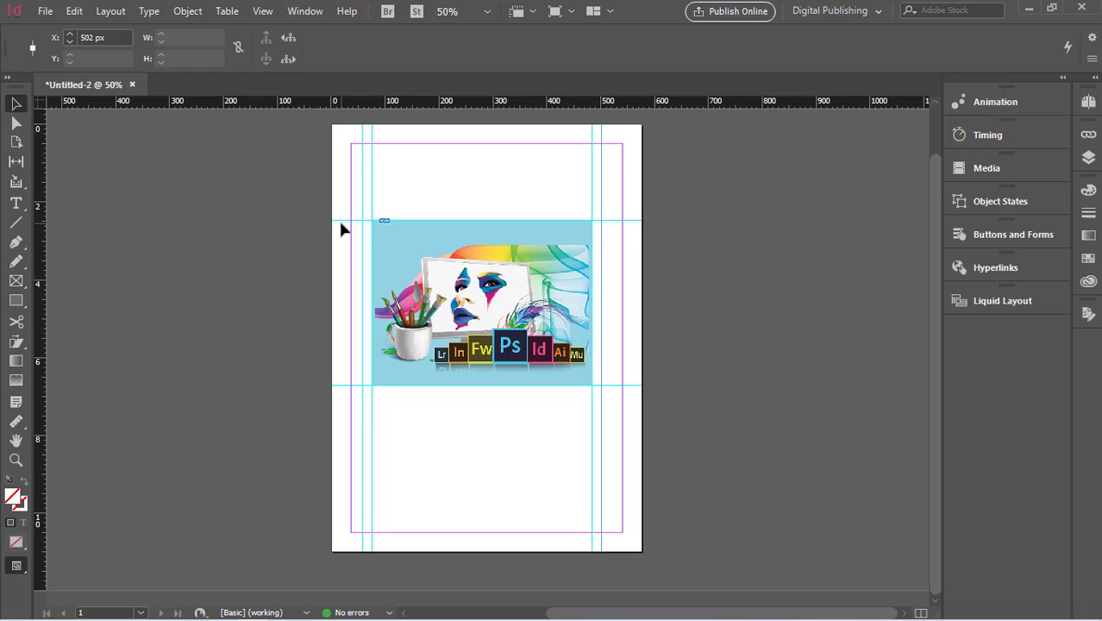
left_click_drag(342, 222, 343, 212)
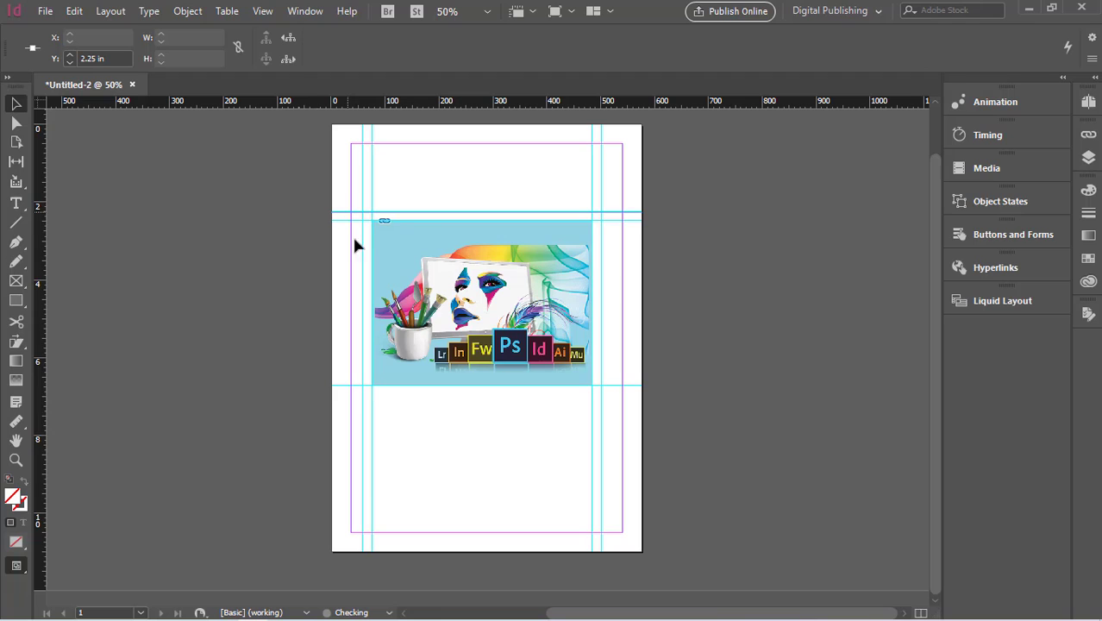
left_click_drag(342, 386, 339, 393)
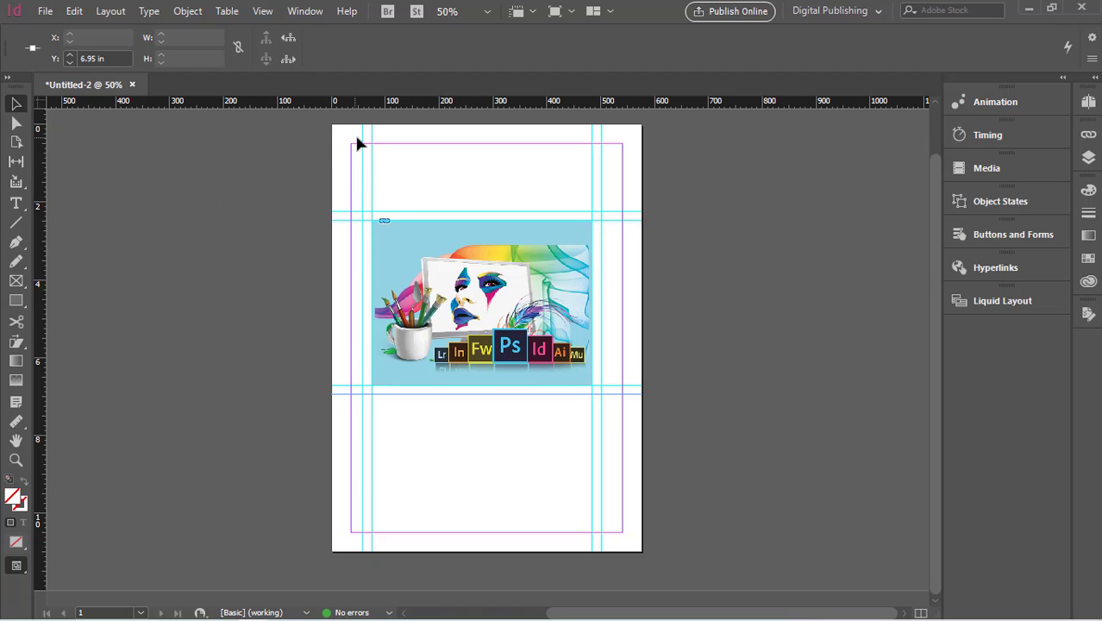
left_click(108, 12)
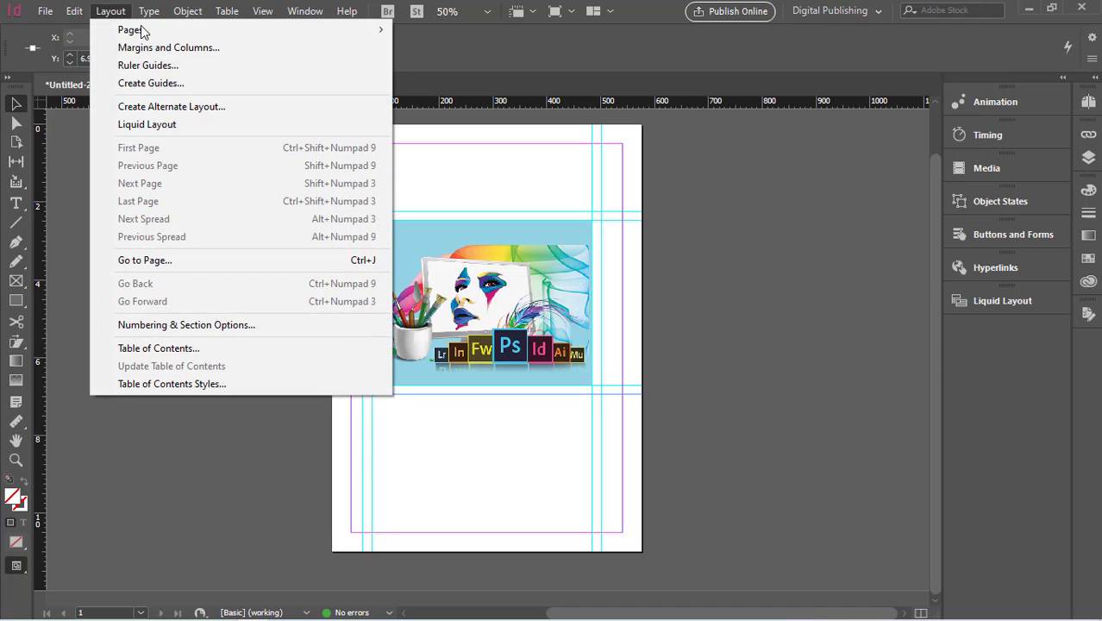
left_click(169, 67)
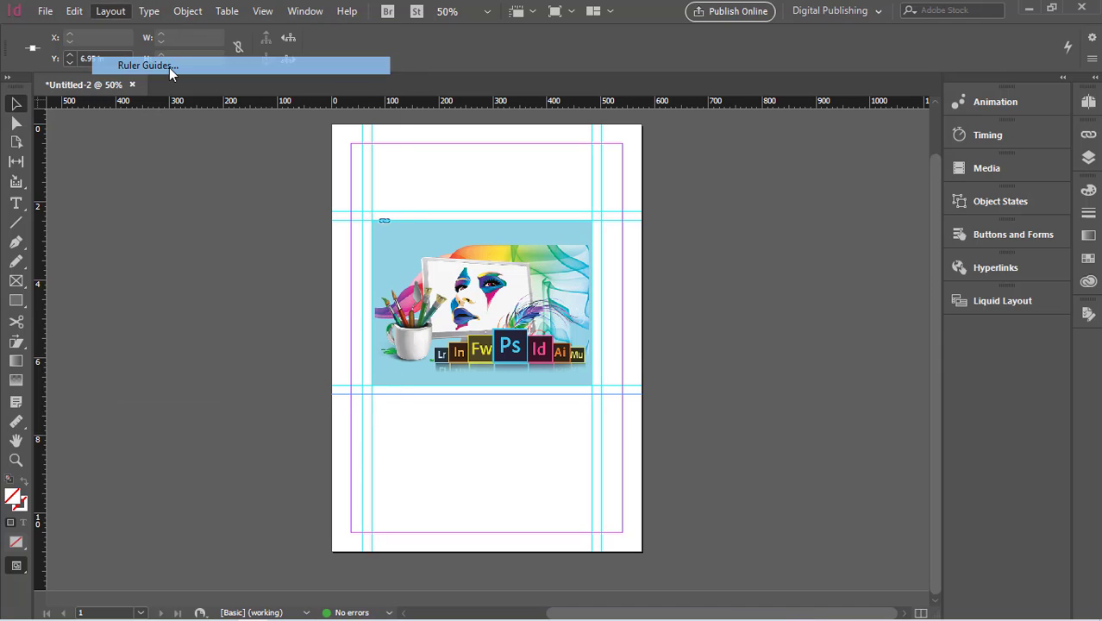
left_click_drag(498, 268, 210, 154)
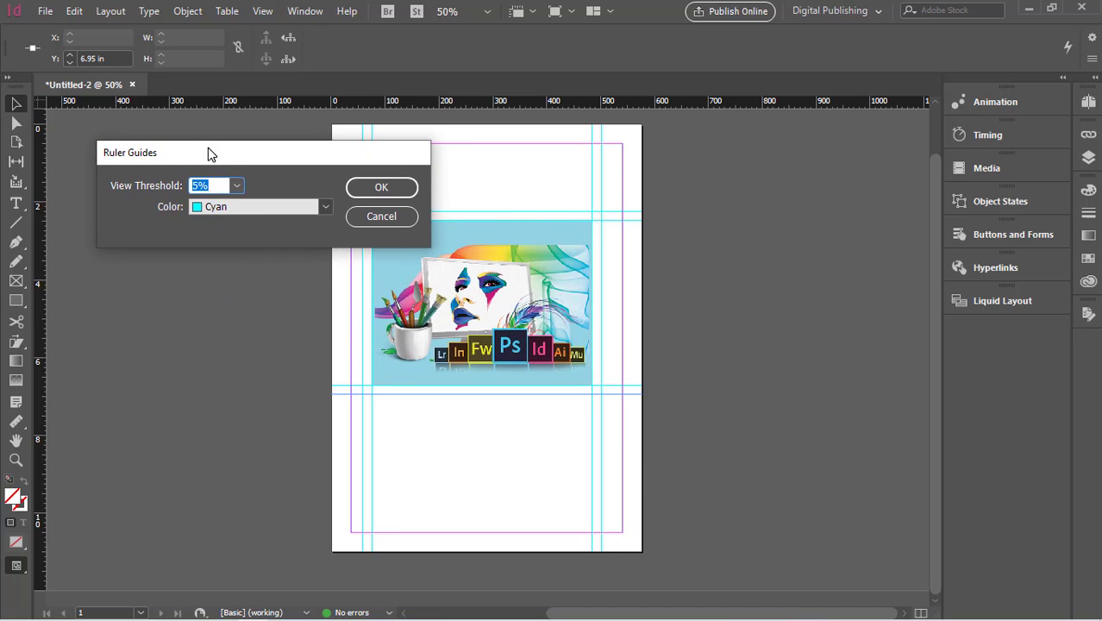
left_click(325, 209)
key("Escape")
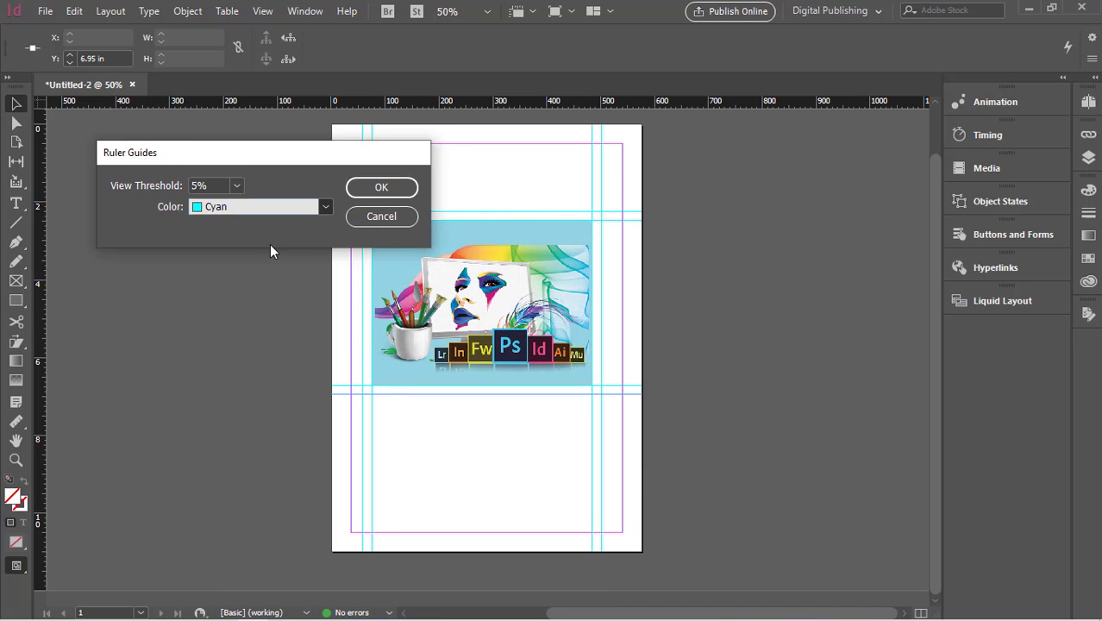
left_click(270, 244)
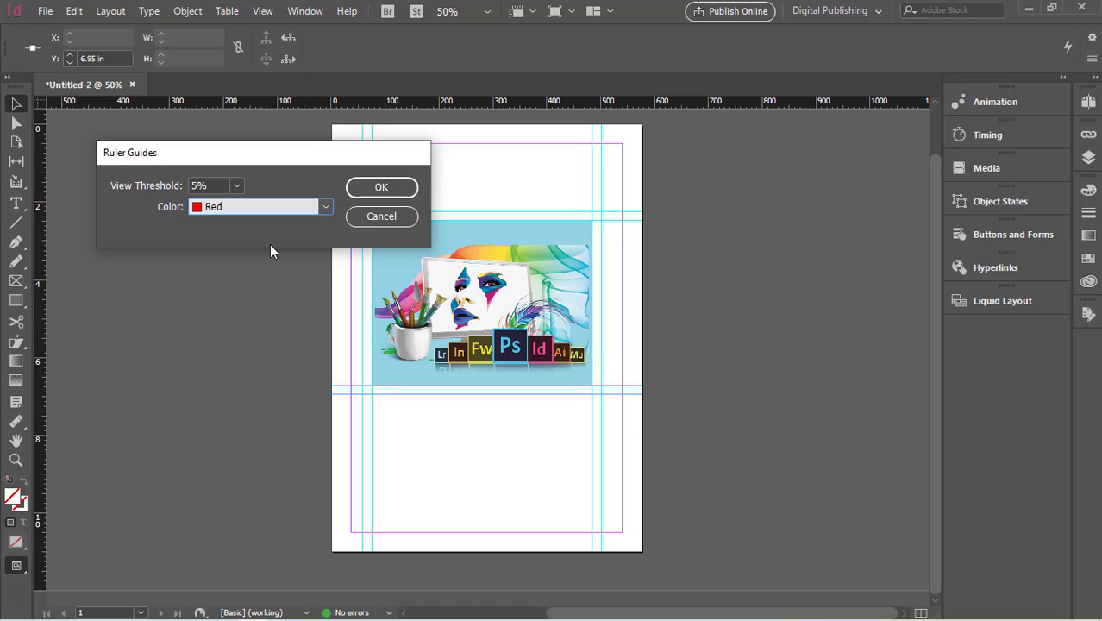
left_click(371, 423)
left_click(404, 221)
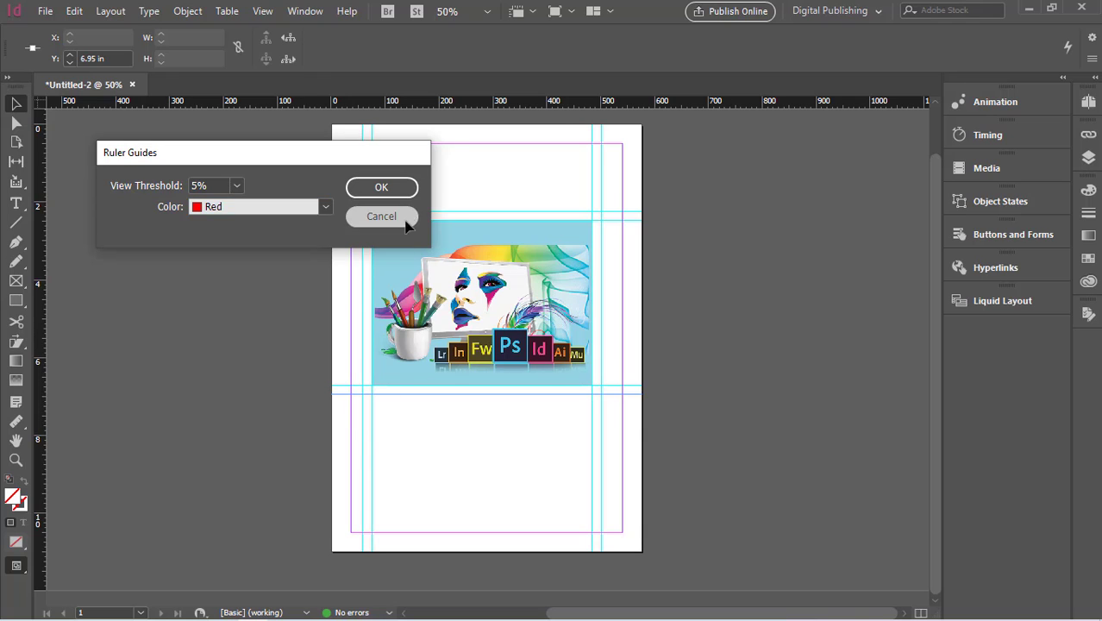
- Select the guides around the image and set their ruler guide color to Red
left_click_drag(301, 433, 623, 491)
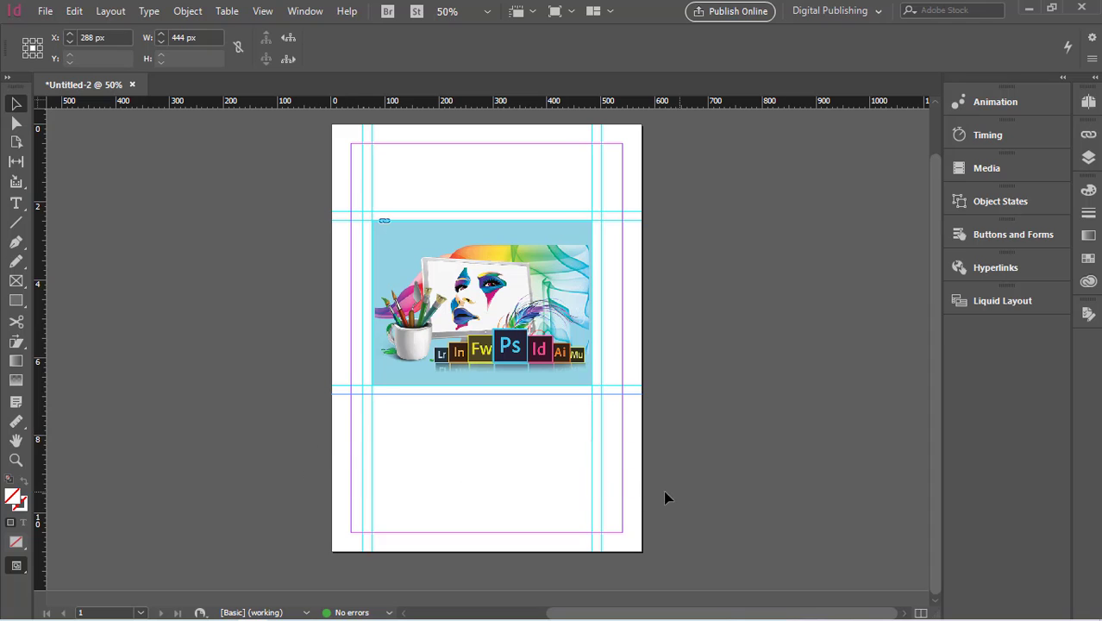
left_click(113, 13)
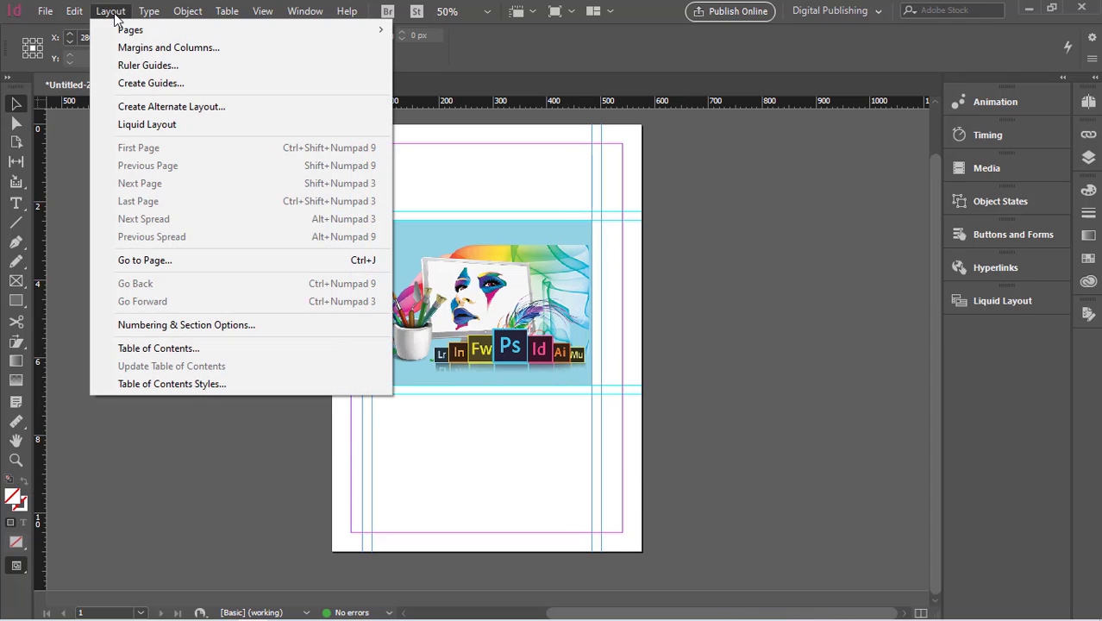
left_click(147, 65)
left_click(329, 208)
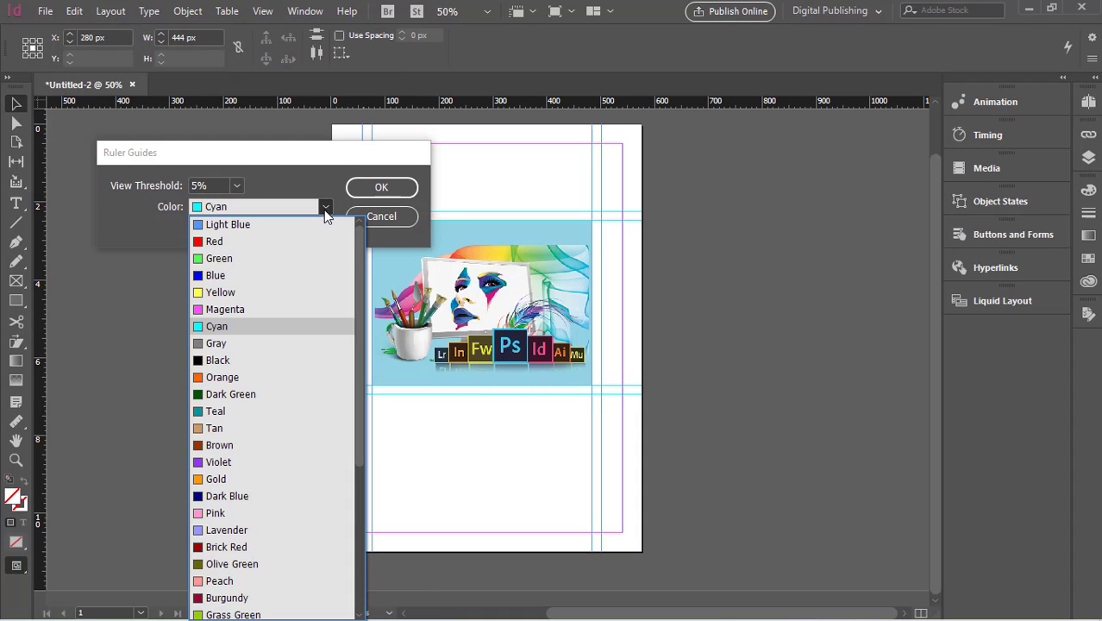
left_click(271, 242)
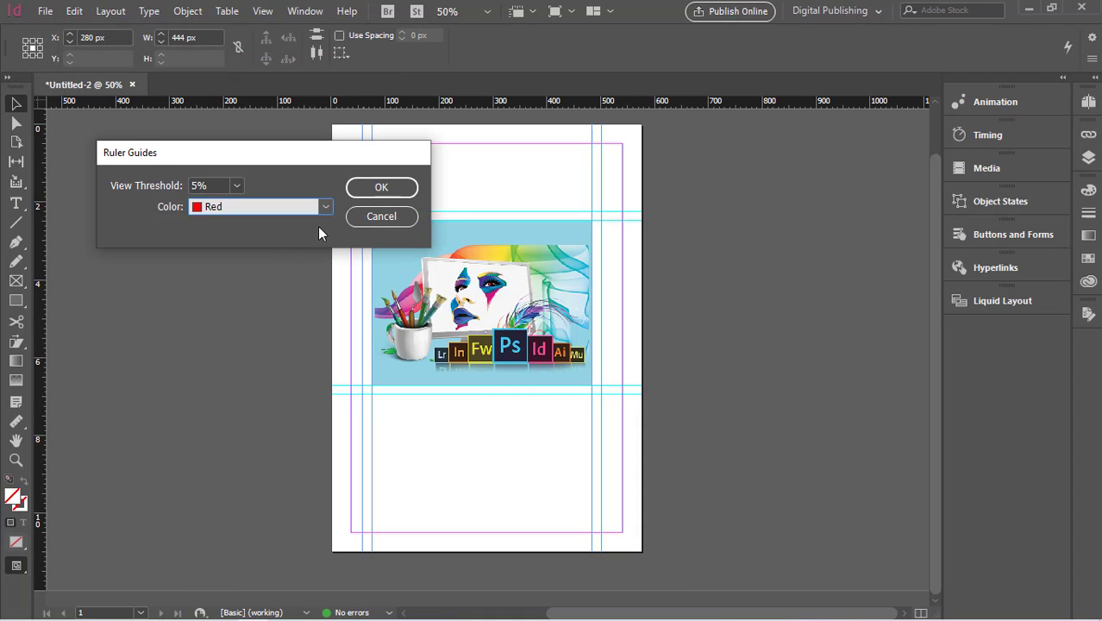
left_click(382, 187)
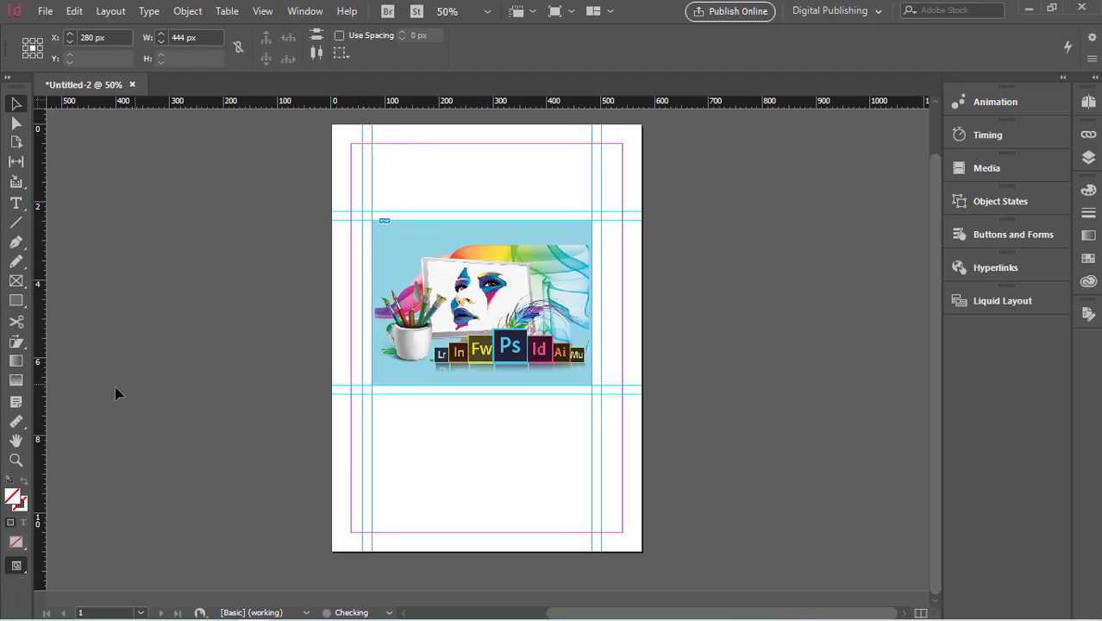
- Pull a vertical ruler guide onto the page at about 16 px
left_click_drag(35, 400, 339, 444)
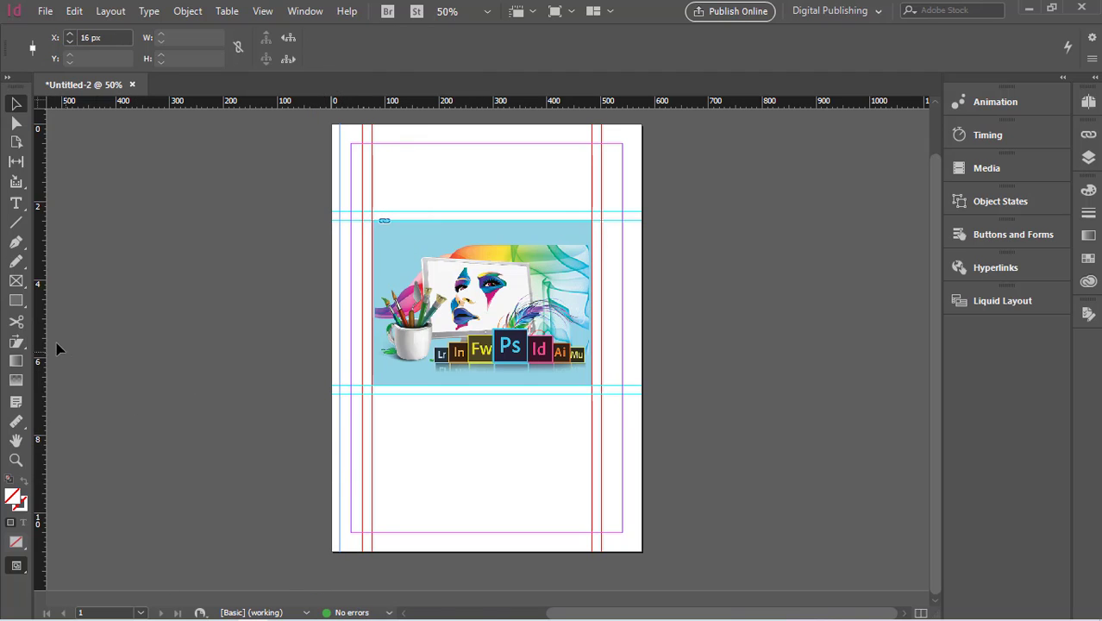
left_click(107, 11)
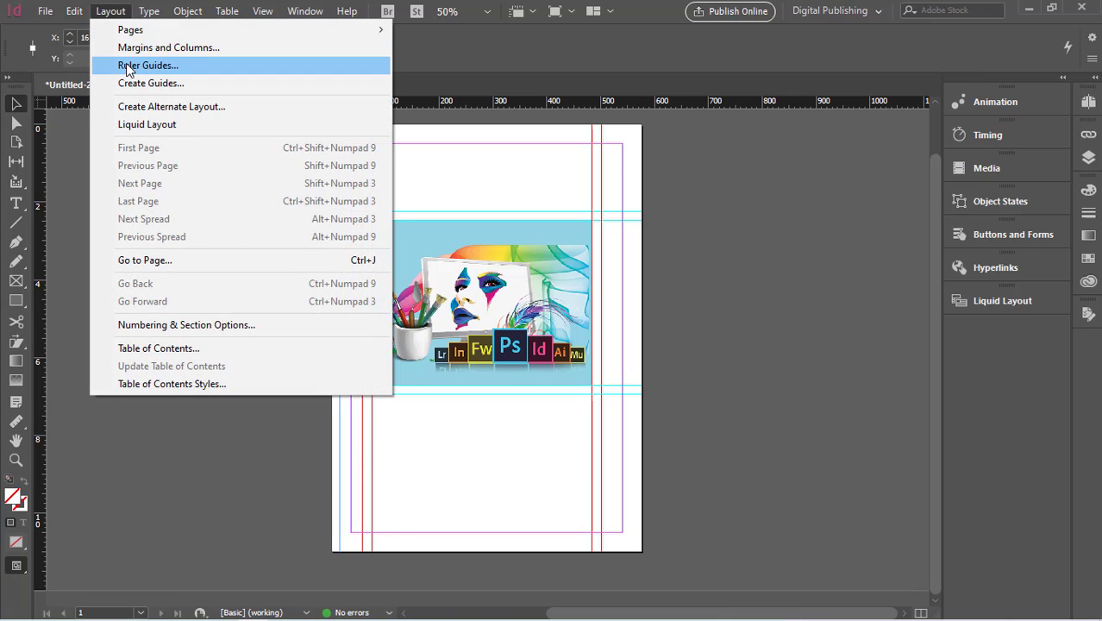
left_click(127, 67)
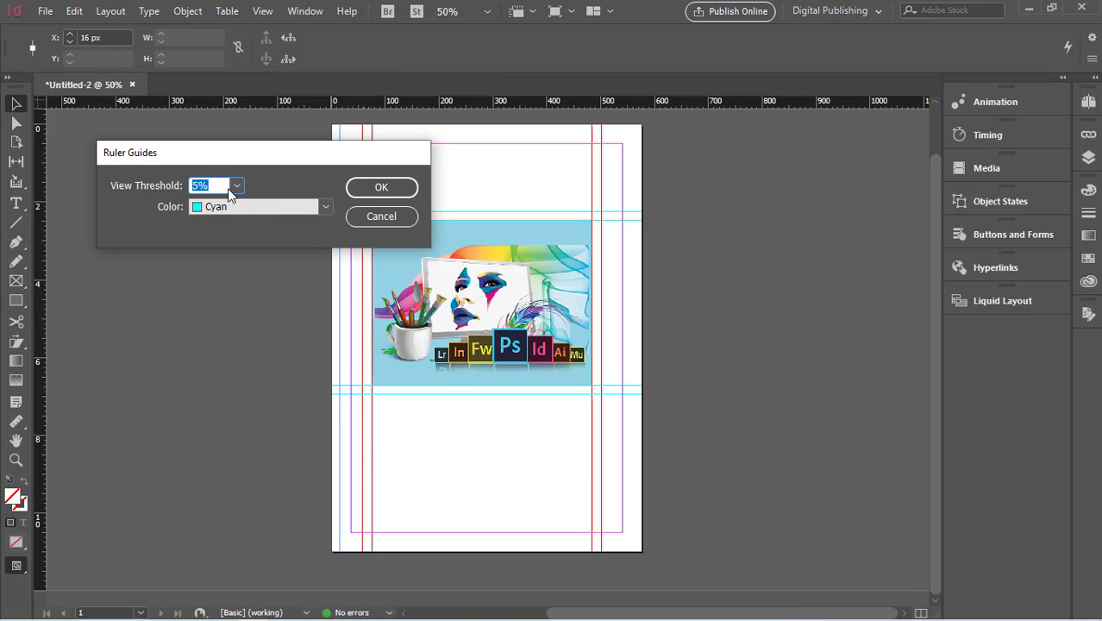
left_click(235, 185)
left_click(219, 262)
left_click(406, 193)
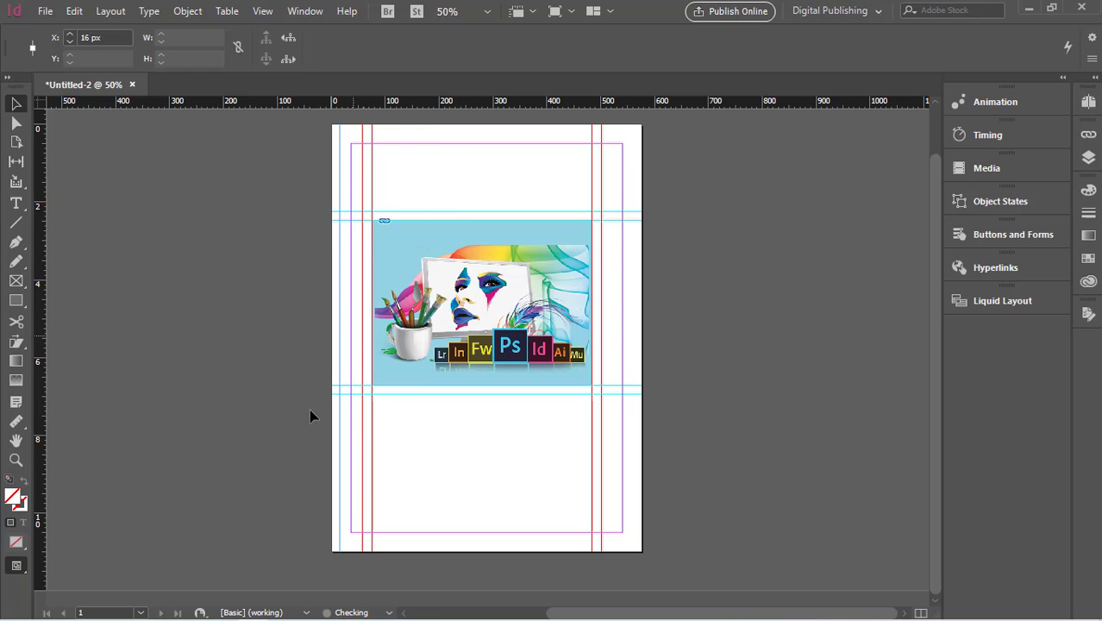
- Pull a vertical guide to 0 px and set the ruler guides view threshold to 1200%
left_click_drag(41, 326, 333, 364)
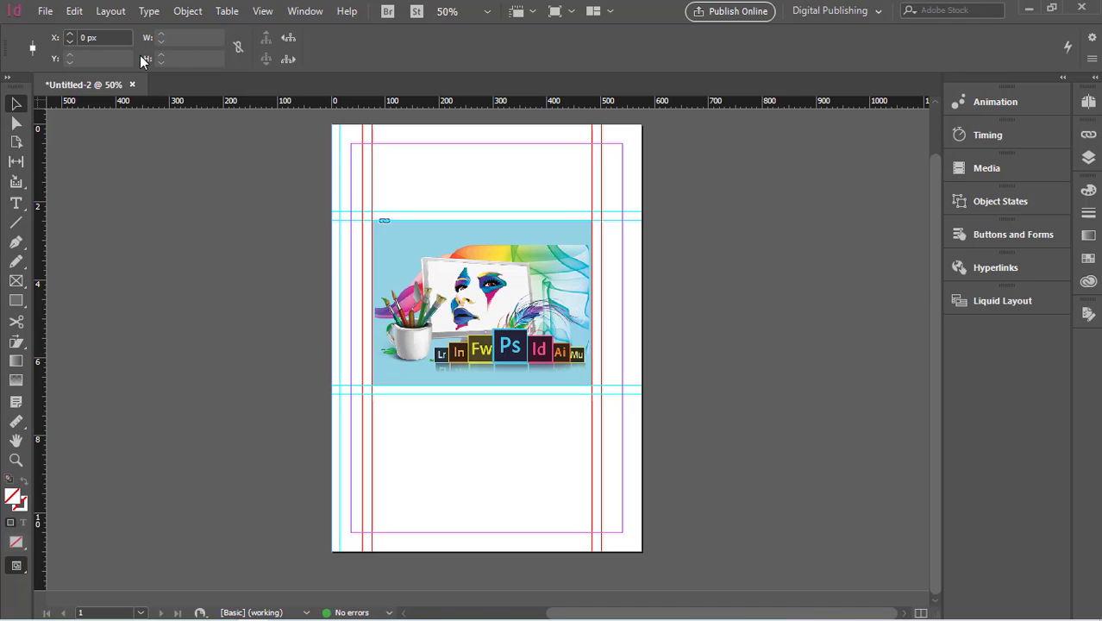
left_click(109, 12)
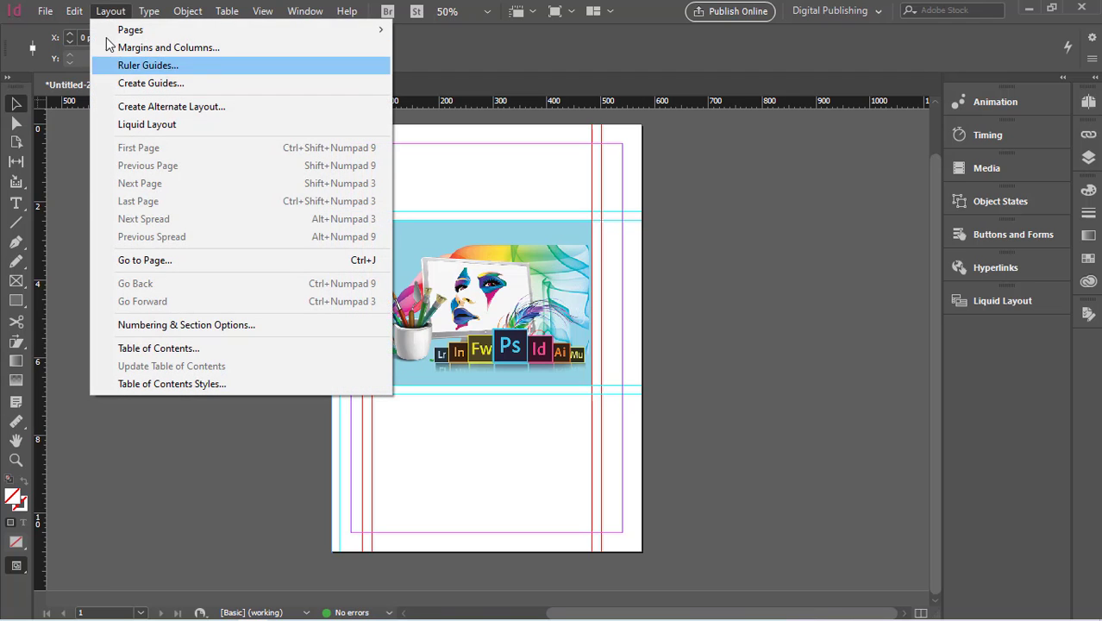
left_click(152, 67)
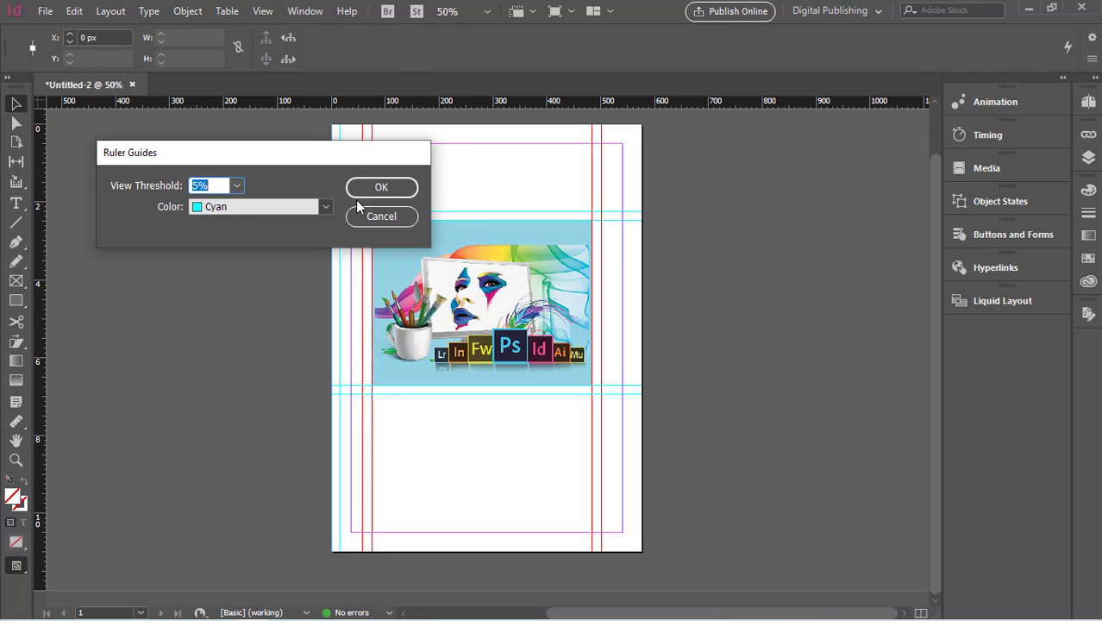
left_click(238, 187)
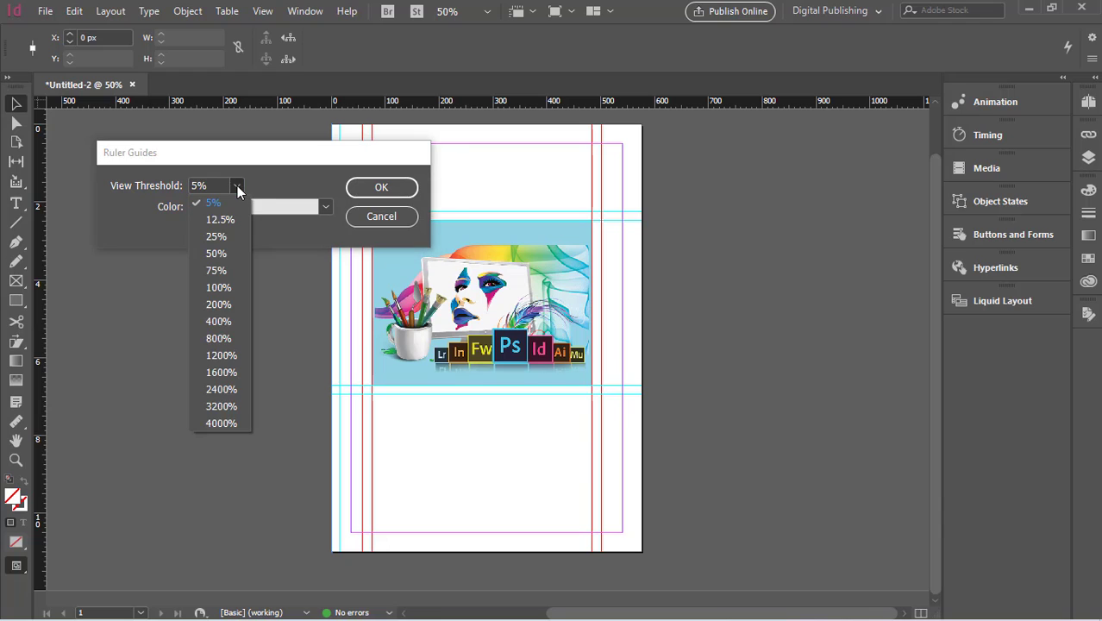
left_click(218, 356)
left_click(380, 188)
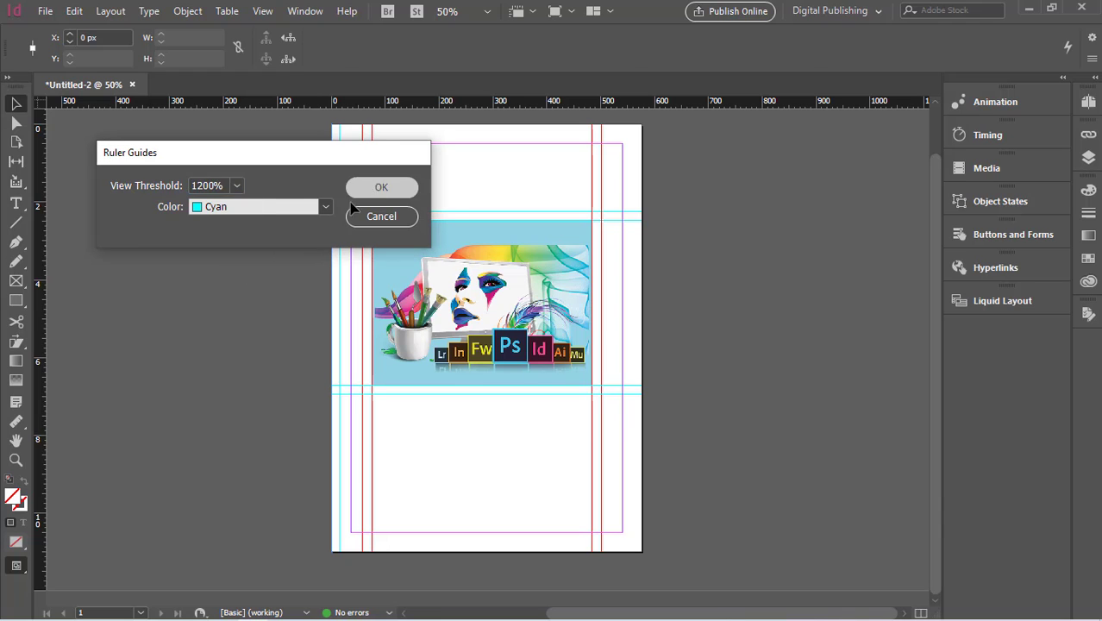
- Pull a vertical ruler guide across the image to about 178 px
left_click_drag(36, 335, 427, 377)
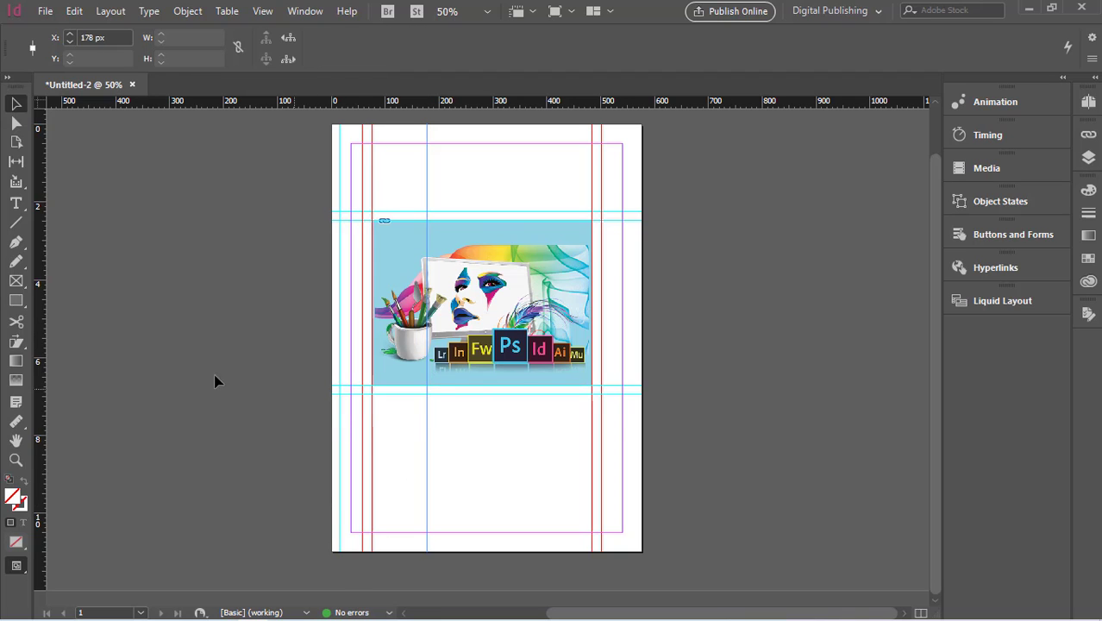
scroll(480, 443, "up", 1)
scroll(480, 444, "down", 1)
scroll(480, 443, "up", 2)
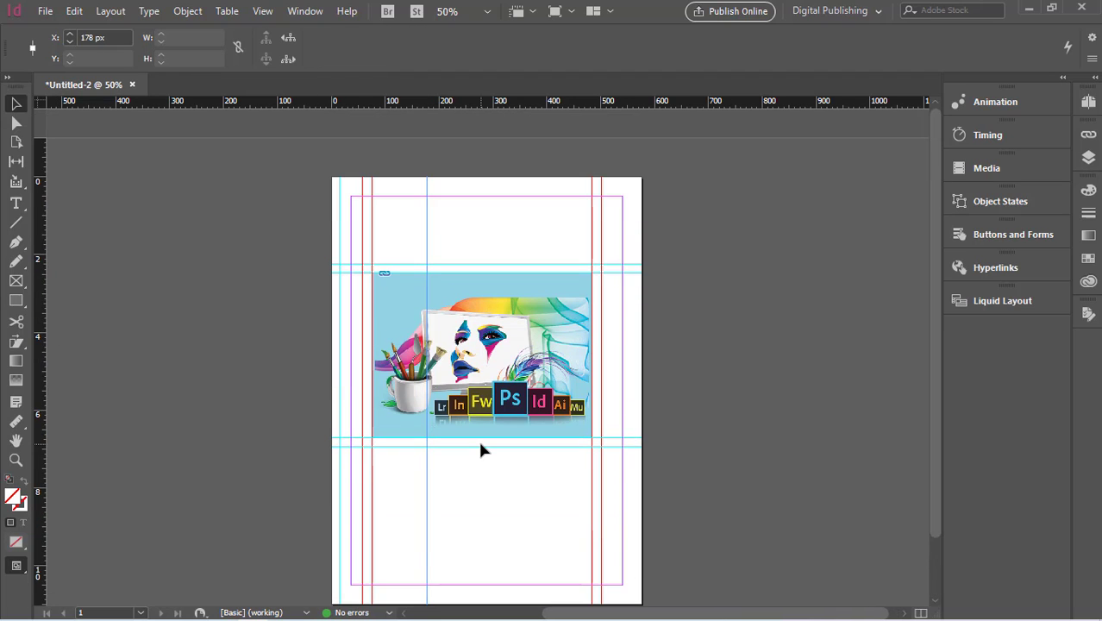
scroll(480, 443, "down", 1)
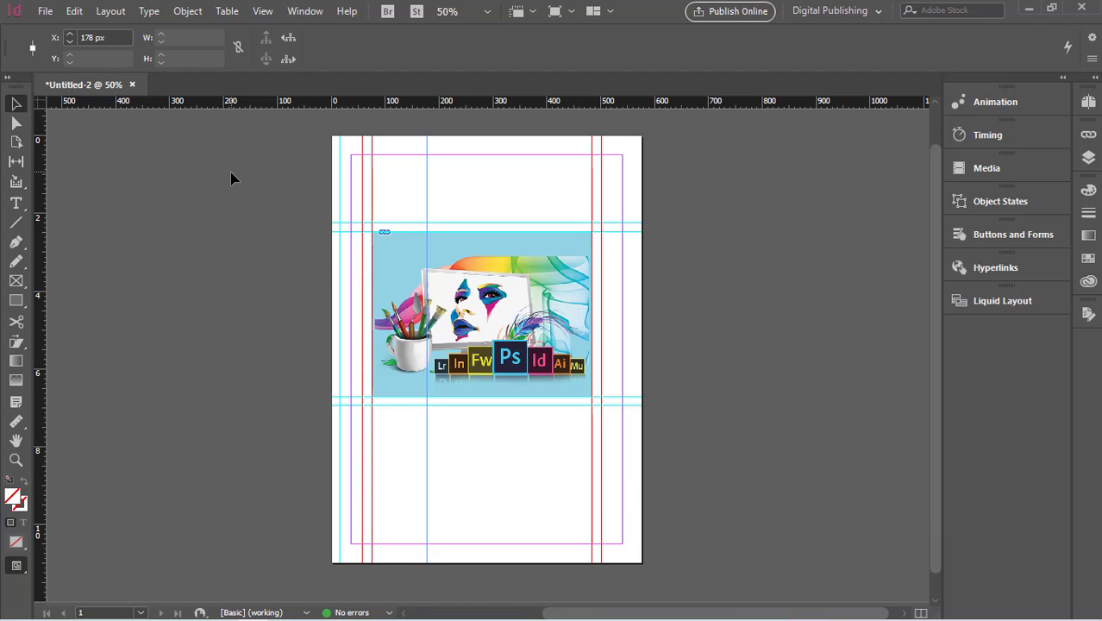
- Select all the ruler guides on the page and delete them
left_click_drag(661, 168, 355, 443)
key("Delete")
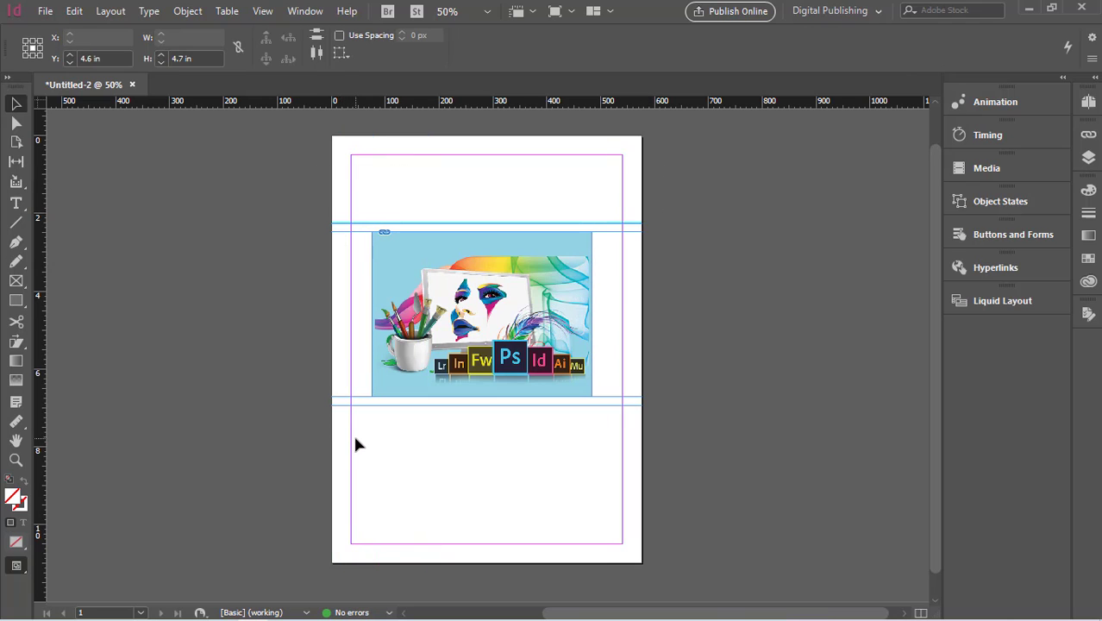
key("Delete")
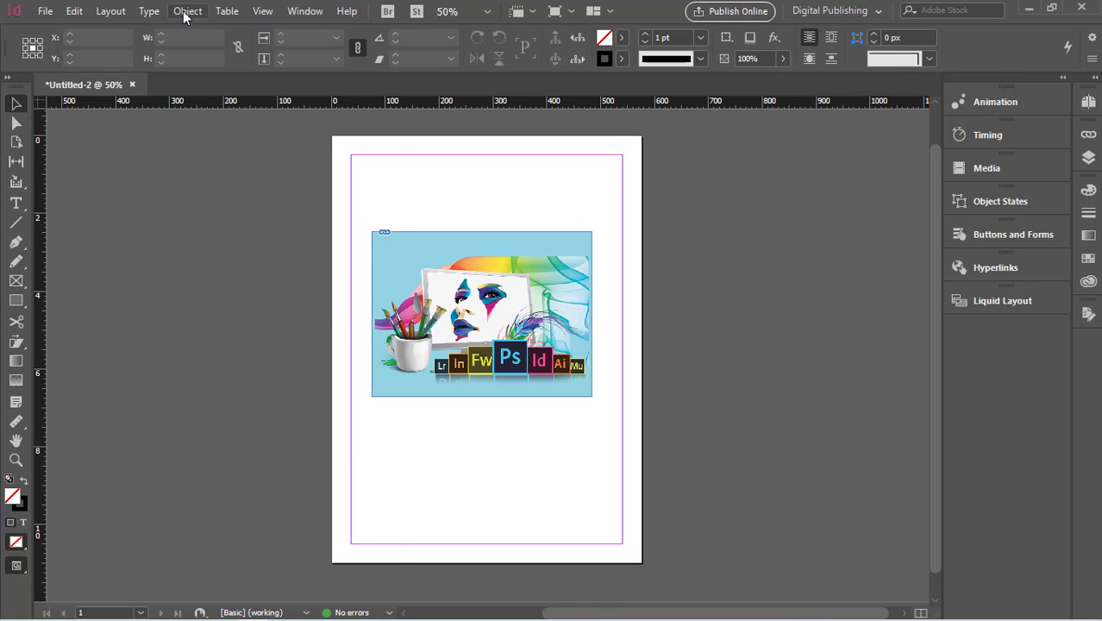
- Create guides dividing the page into two rows and two columns fitted to the page
left_click(182, 14)
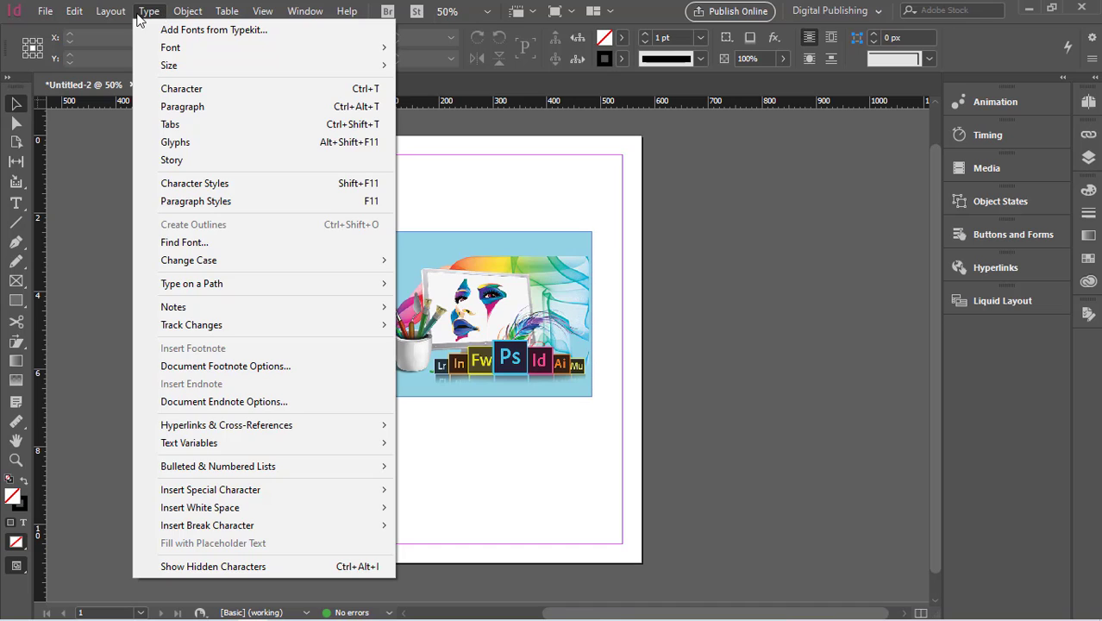
mouse_move(115, 17)
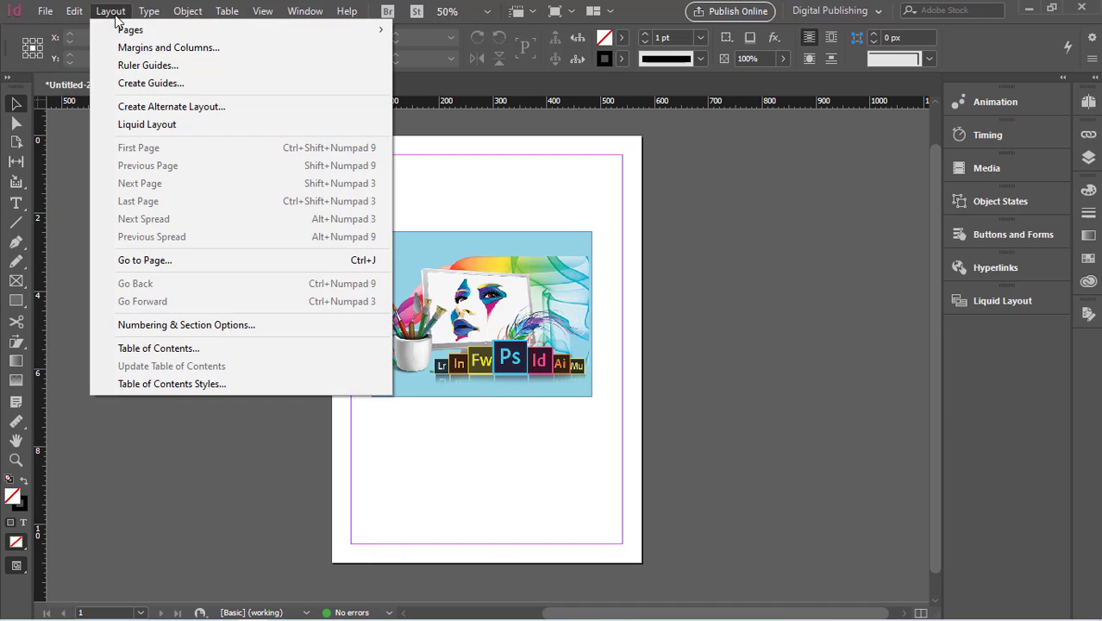
left_click(143, 83)
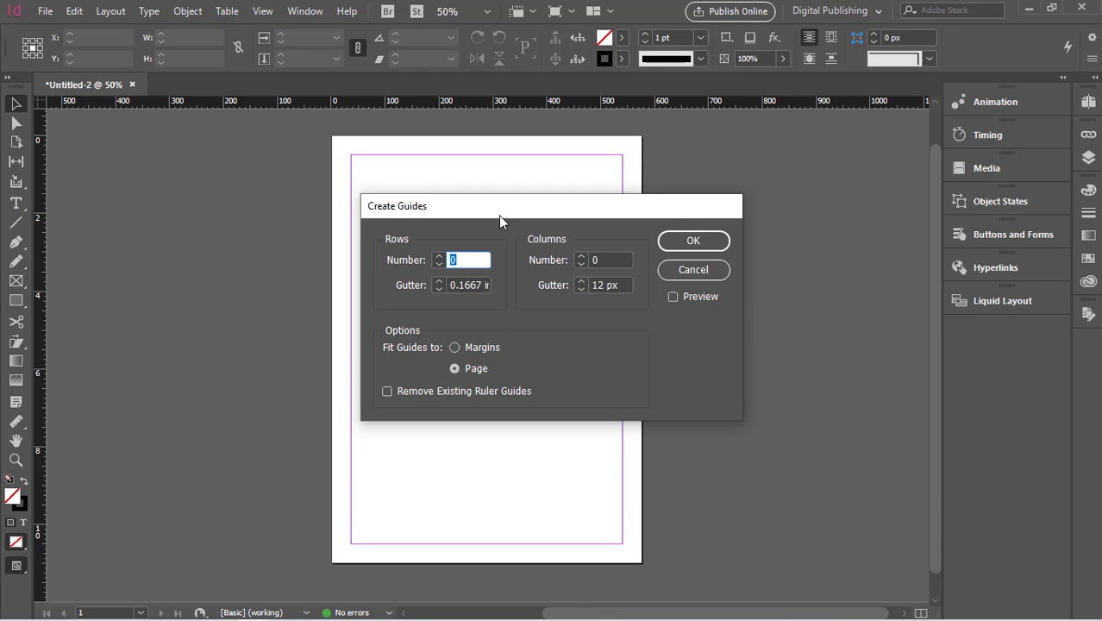
left_click_drag(499, 214, 680, 192)
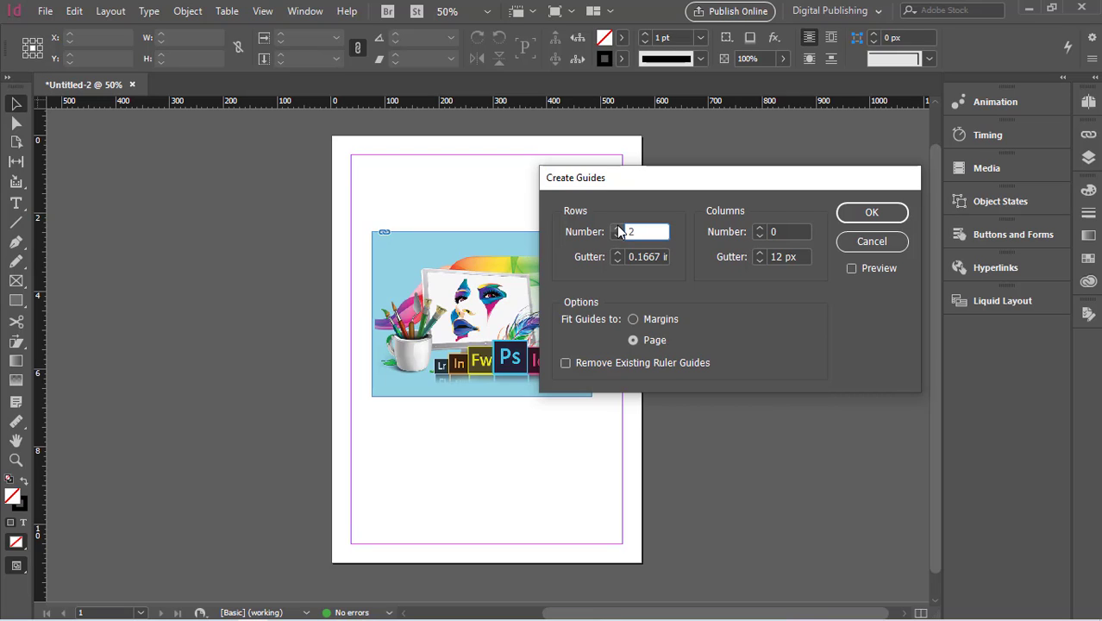
left_click(762, 227)
left_click(618, 254)
left_click(897, 216)
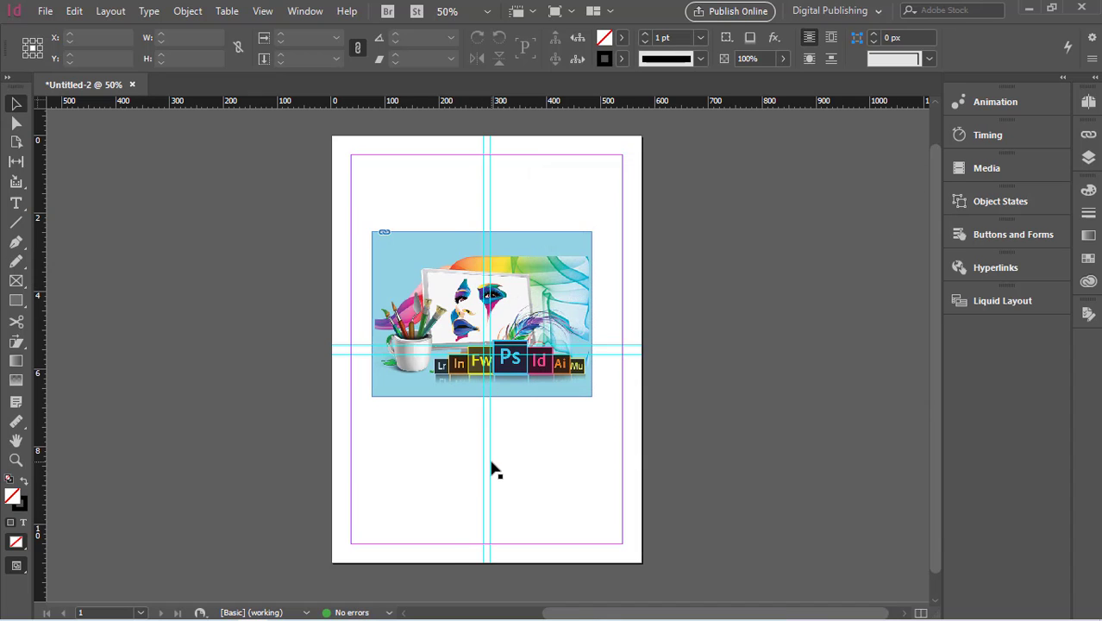
- Move the two vertical guides onto the image's left and right edges
left_click_drag(491, 462, 450, 475)
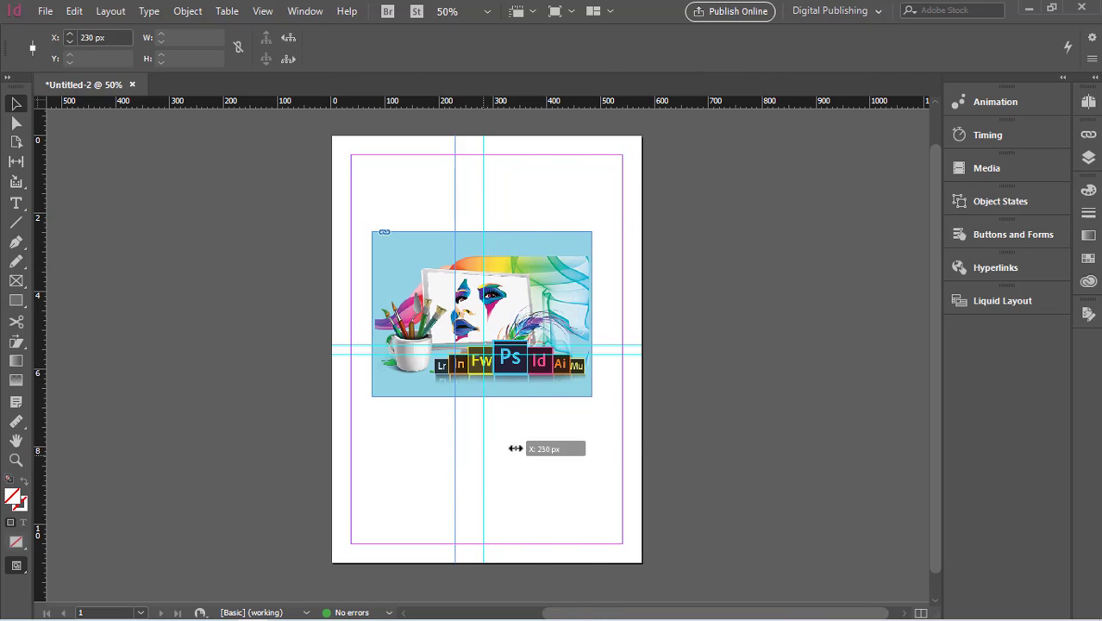
left_click_drag(514, 448, 593, 445)
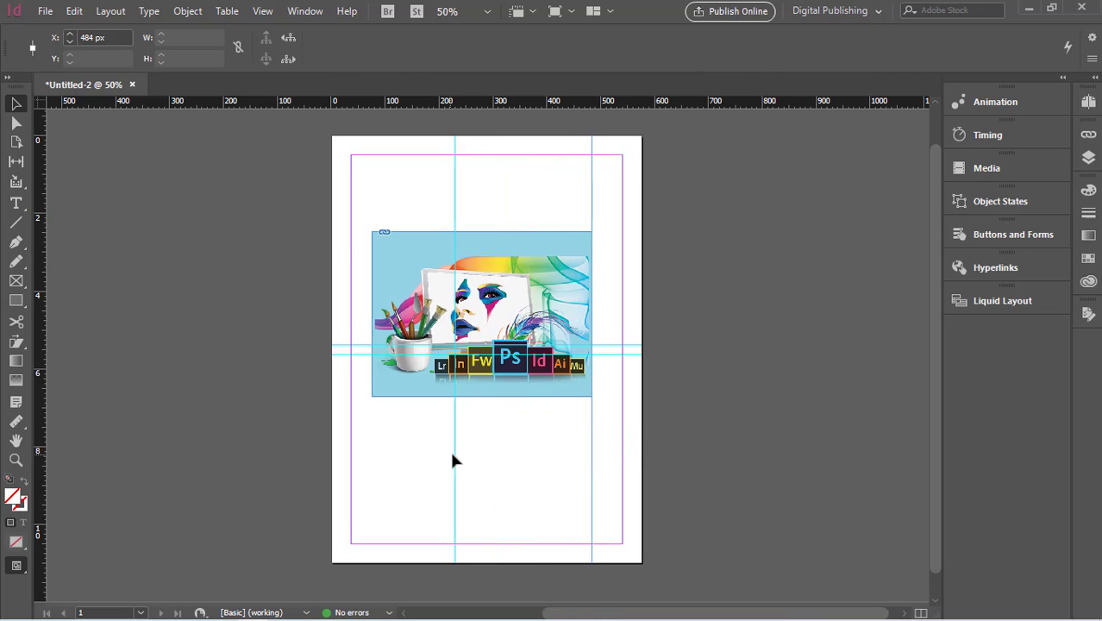
left_click_drag(455, 459, 371, 461)
- Move the two horizontal guides onto the image's top and bottom edges, at about 2.47 in and 6.72 in
left_click_drag(346, 341, 360, 238)
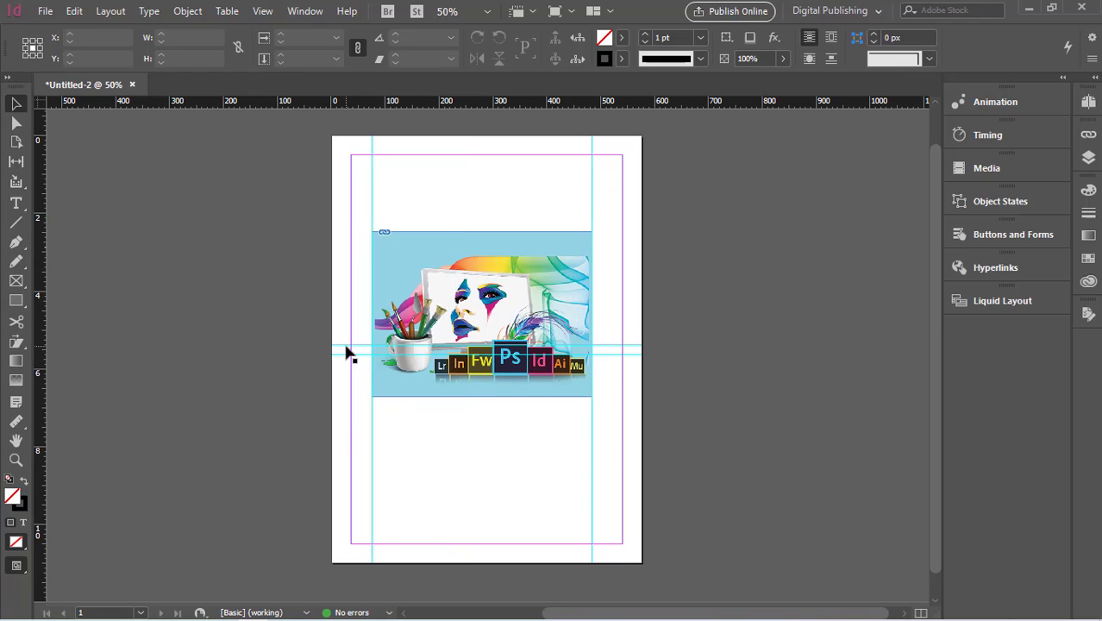
left_click_drag(344, 350, 358, 231)
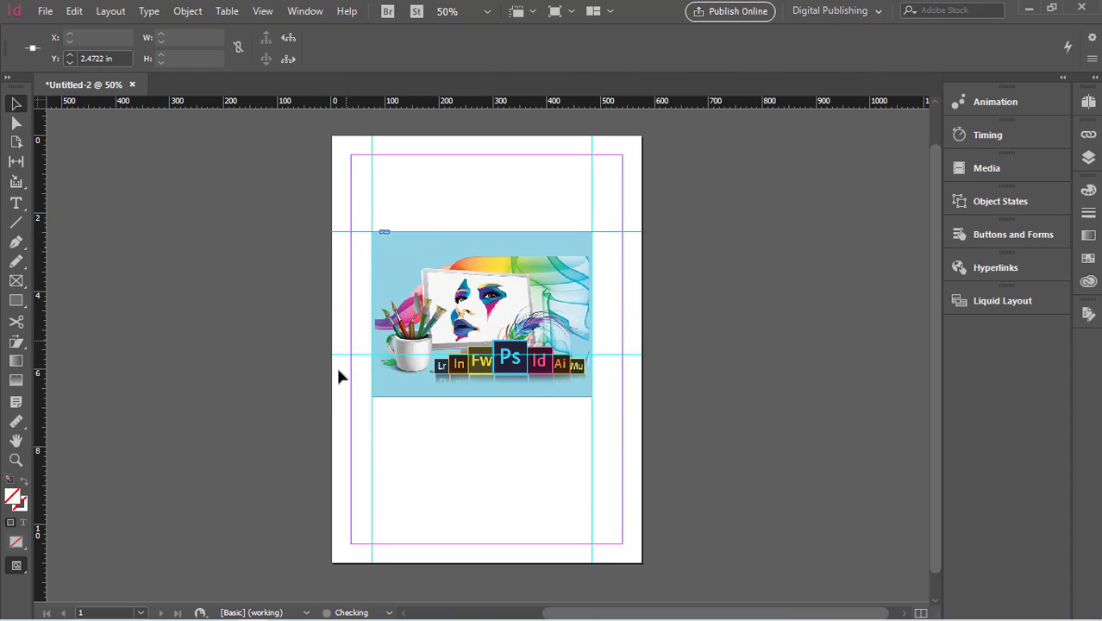
left_click_drag(343, 361, 350, 399)
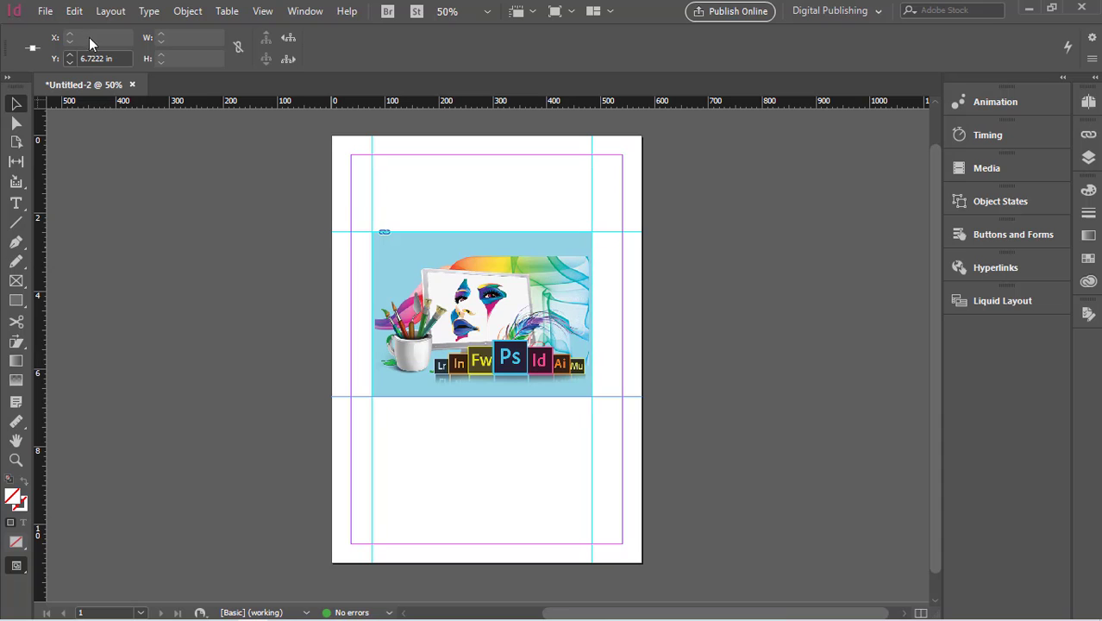
- Create guides for three rows and three columns fitted to the margins, checking them with Preview
left_click(117, 14)
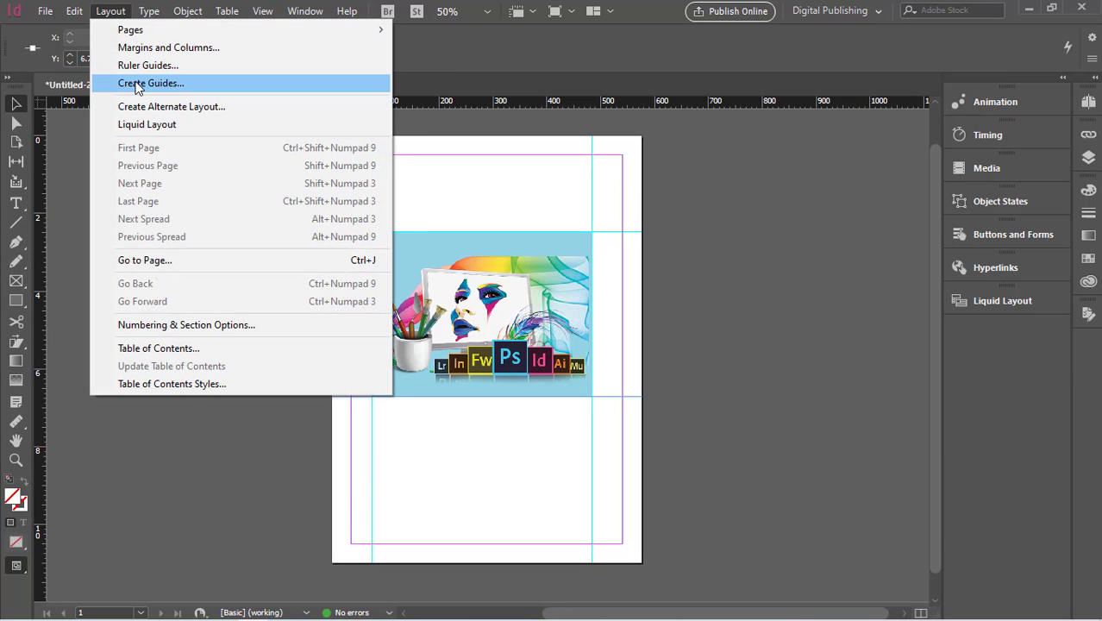
left_click(136, 83)
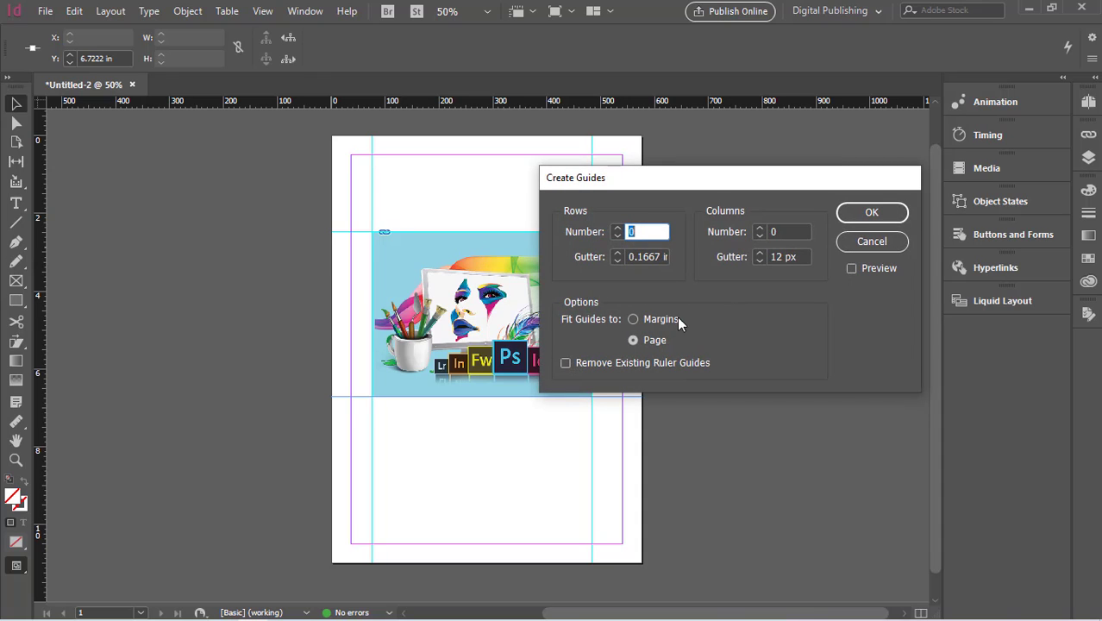
left_click(632, 319)
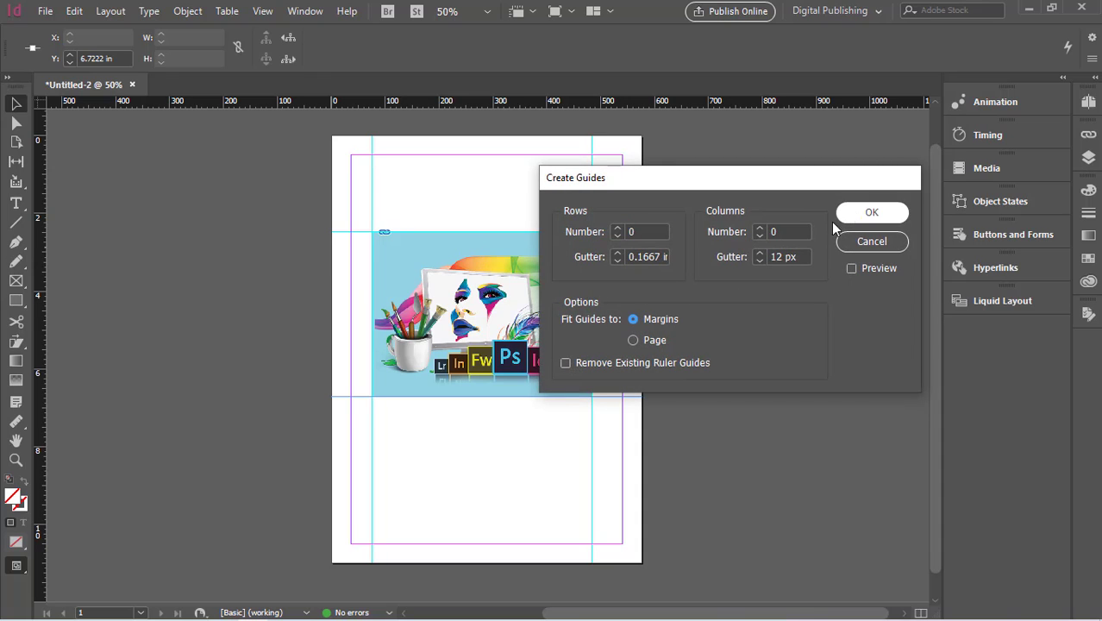
left_click(617, 229)
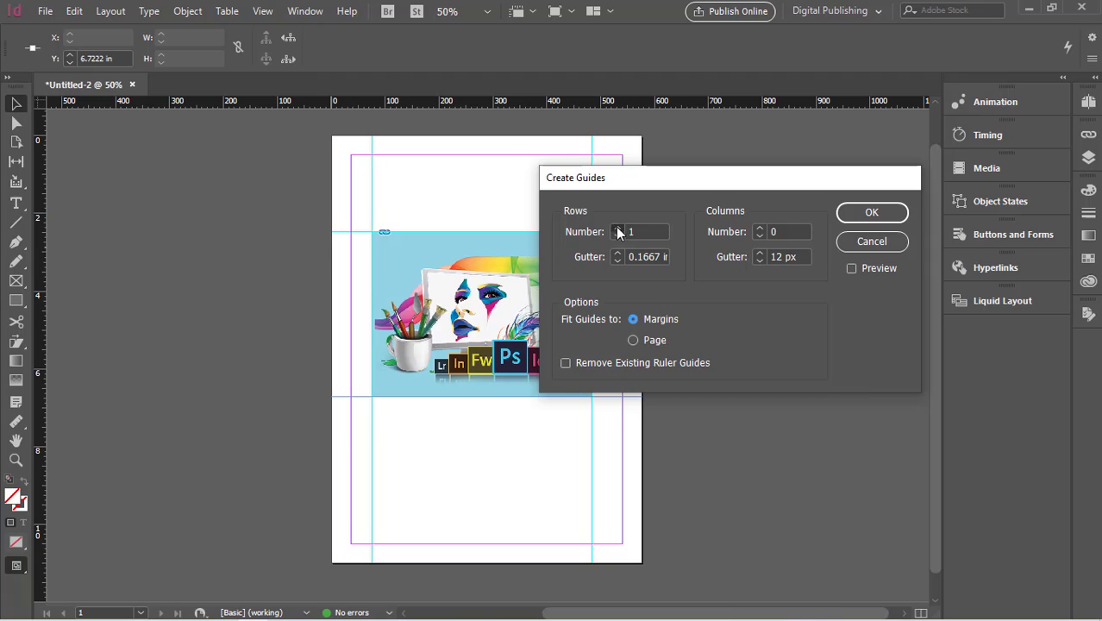
left_click(760, 228)
left_click(759, 228)
left_click(759, 228)
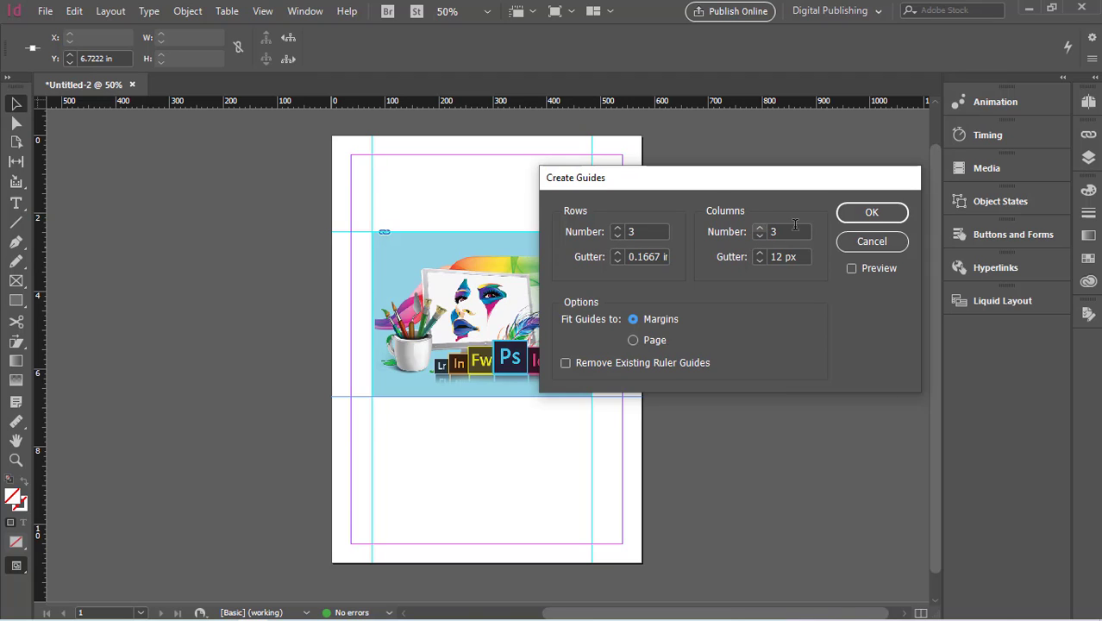
left_click(875, 216)
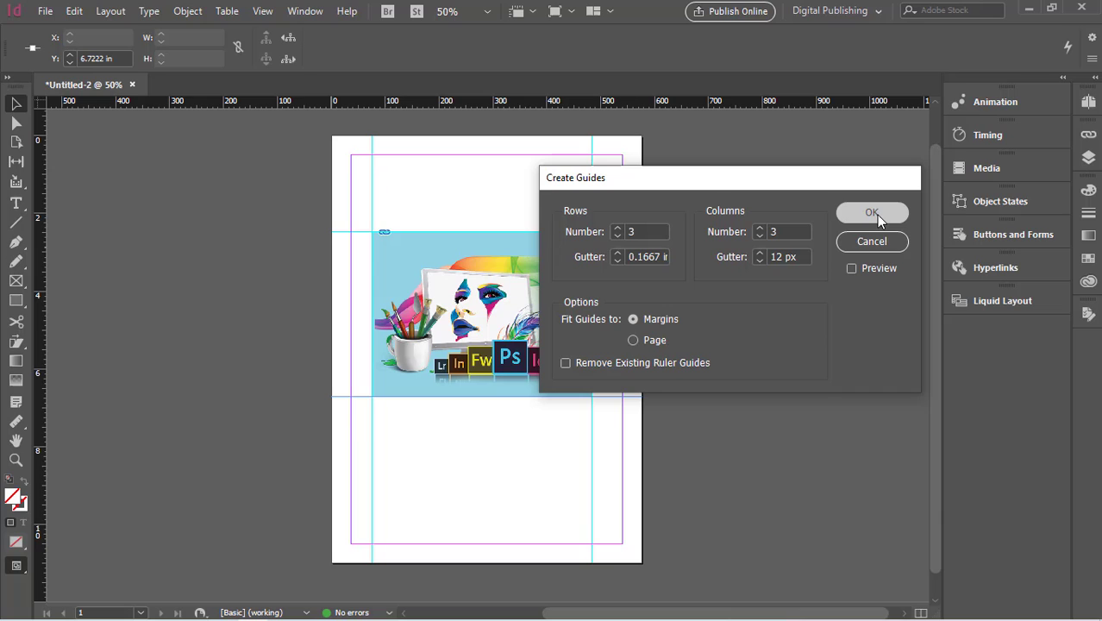
left_click(851, 268)
left_click(851, 269)
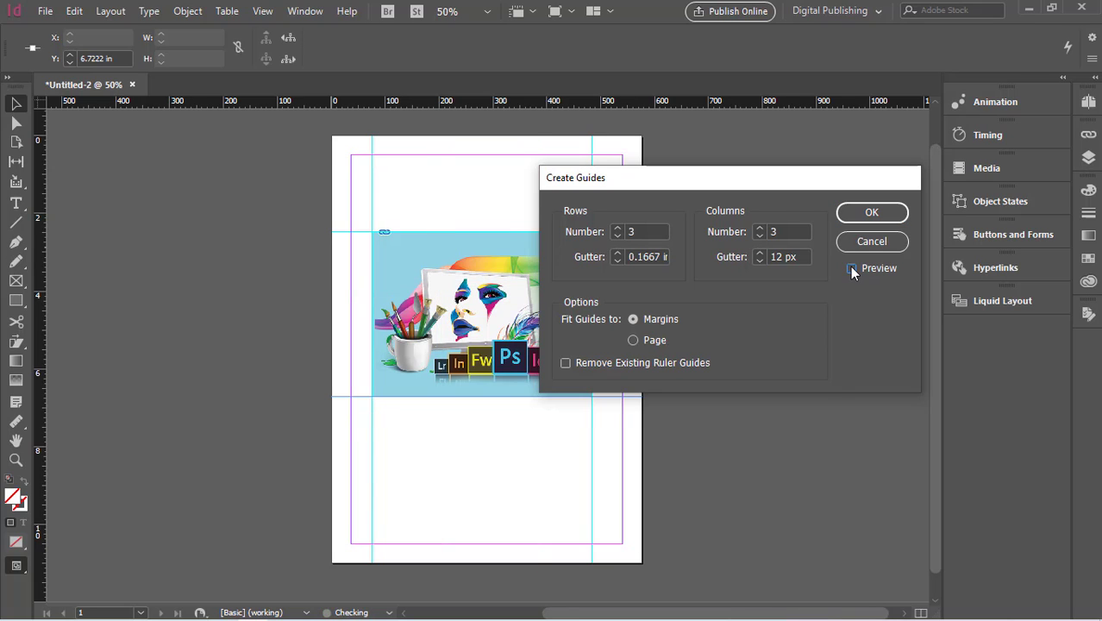
left_click(852, 269)
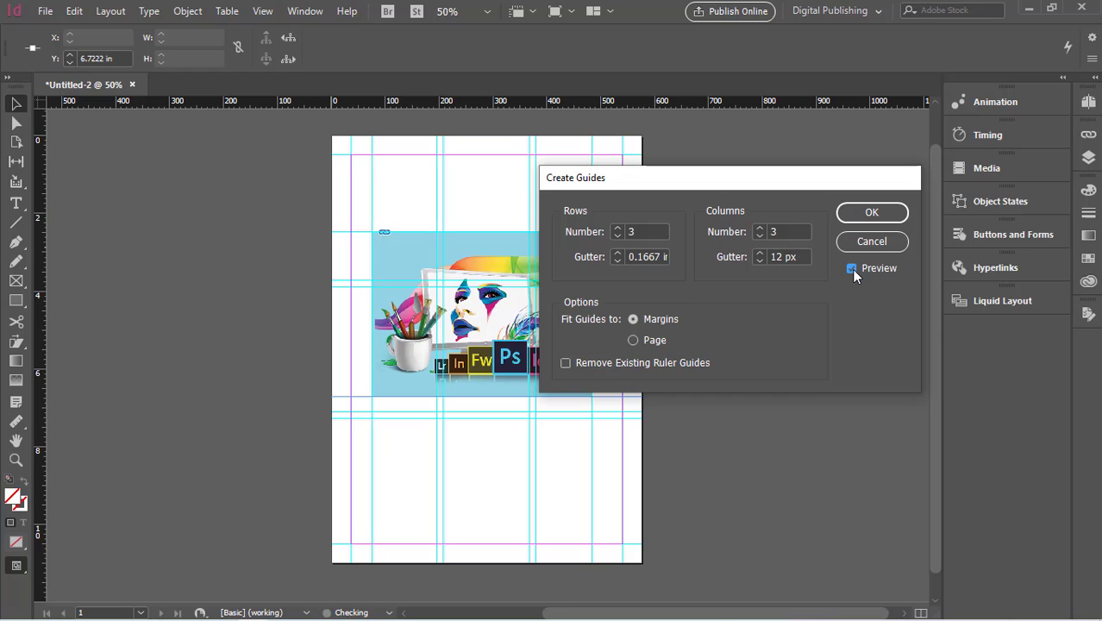
left_click(852, 269)
left_click(852, 269)
left_click(872, 213)
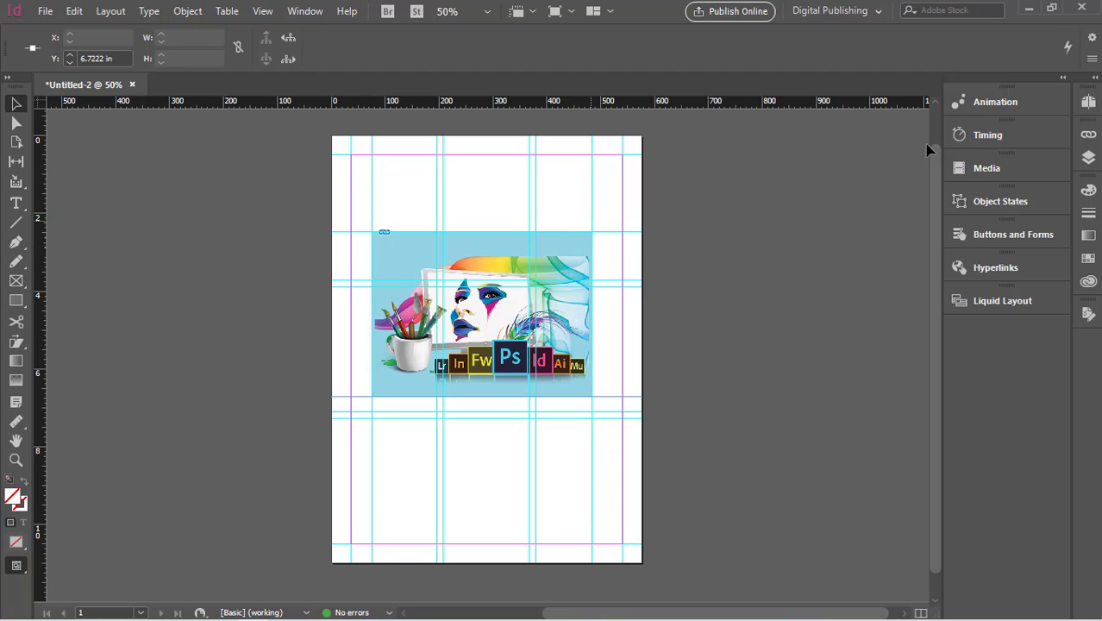
- Select the vertical guides across the page and delete them
left_click_drag(772, 143, 246, 219)
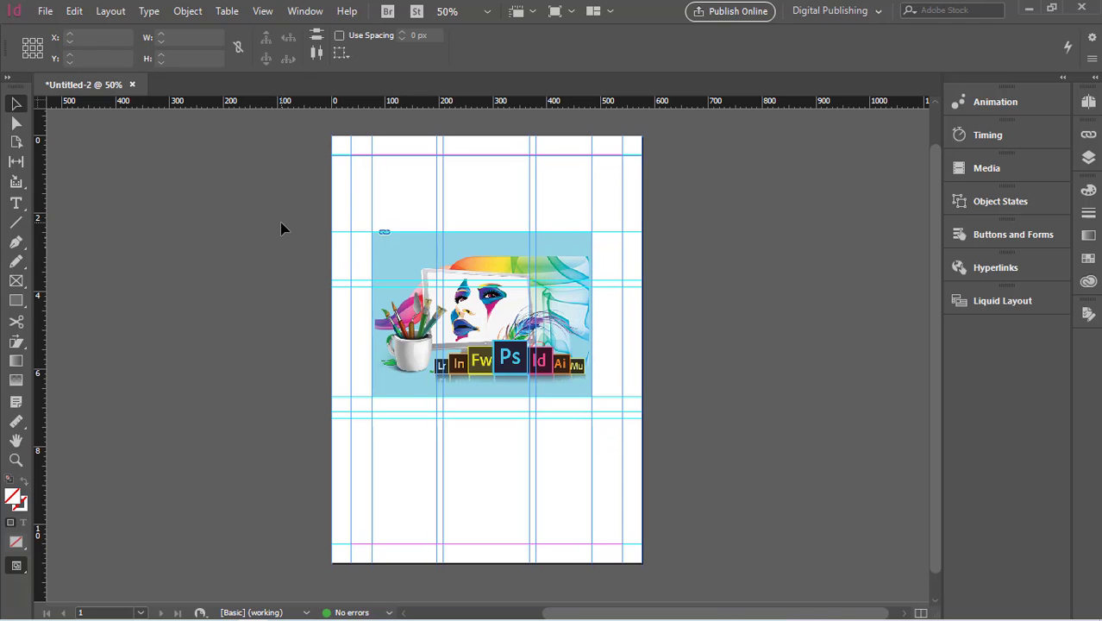
key("Delete")
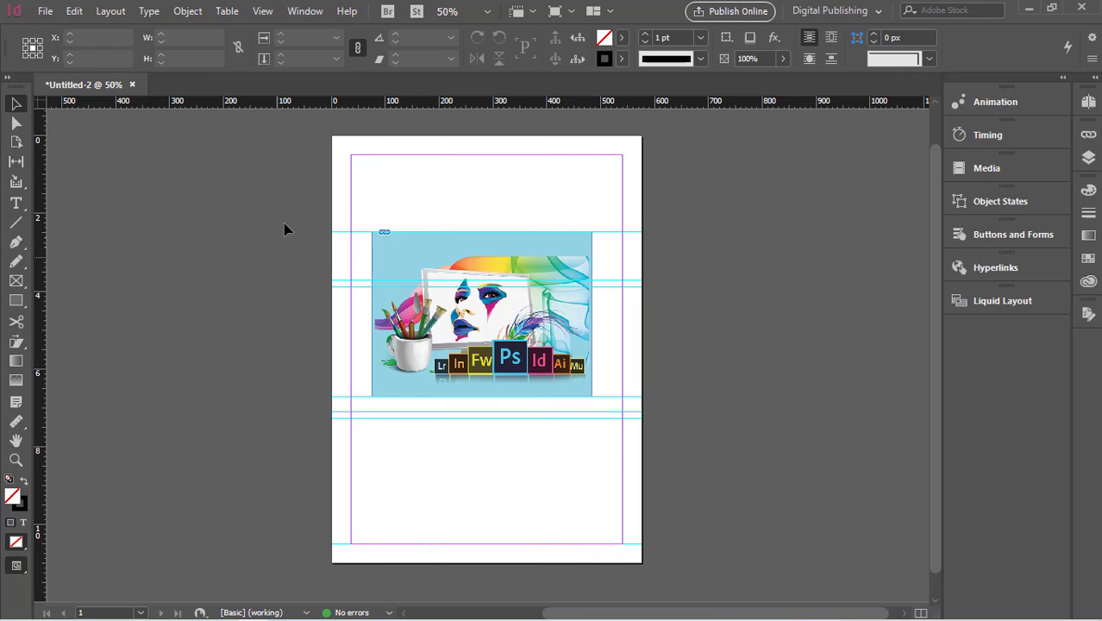
- Select the remaining horizontal guides across the page and delete them
left_click_drag(303, 210, 359, 448)
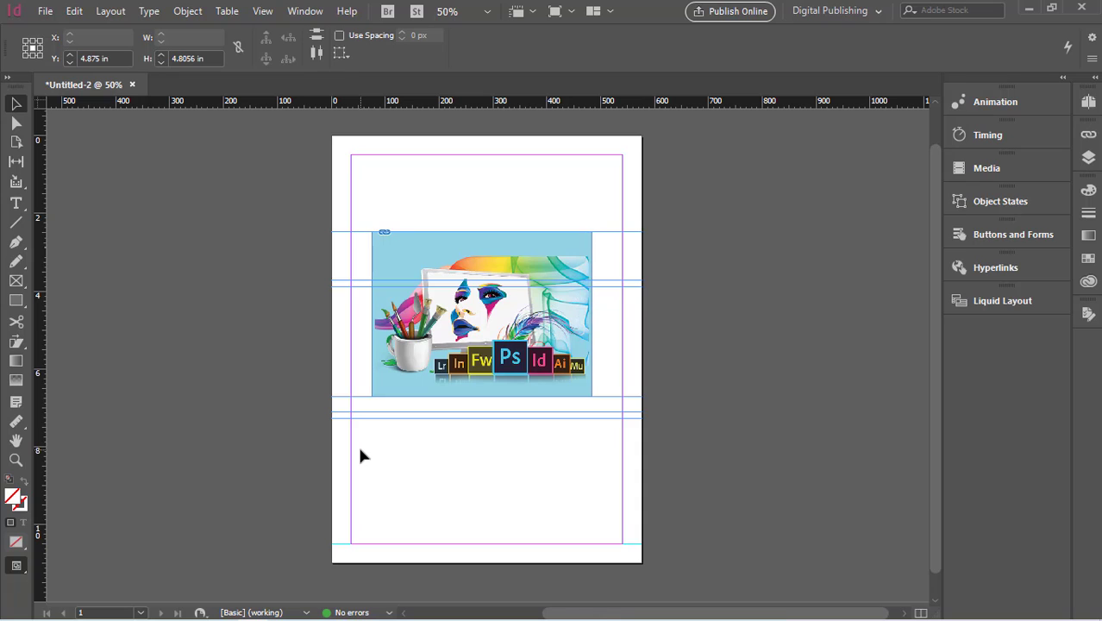
key("Delete")
- Resize and move the image within its frame, then fill the frame proportionally with the image again
left_click(474, 330)
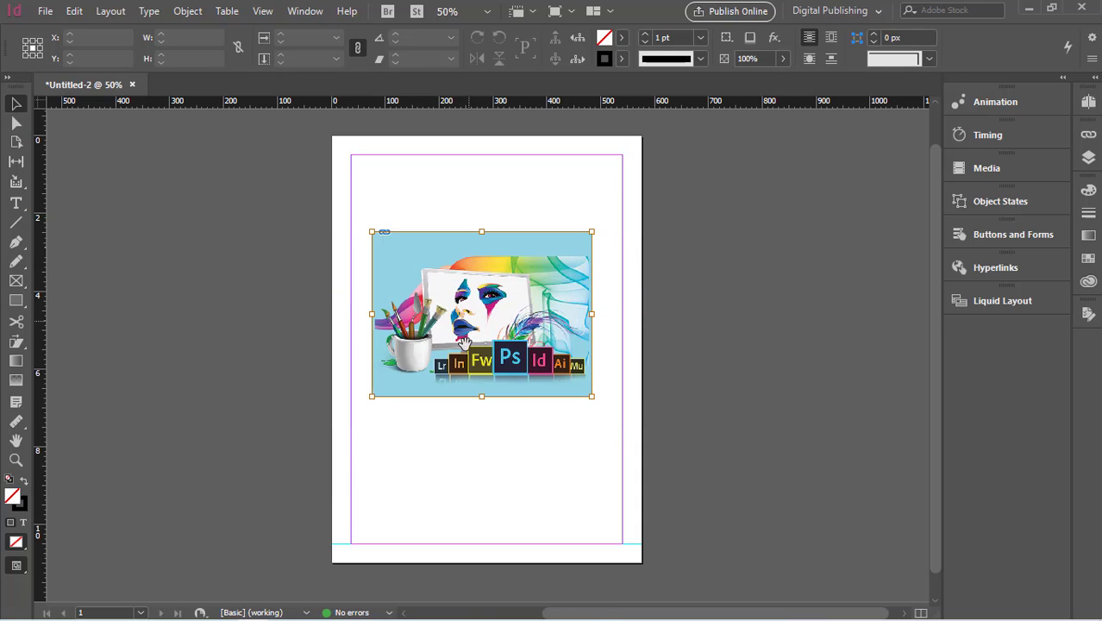
left_click_drag(594, 399, 554, 337)
left_click_drag(476, 277, 466, 226)
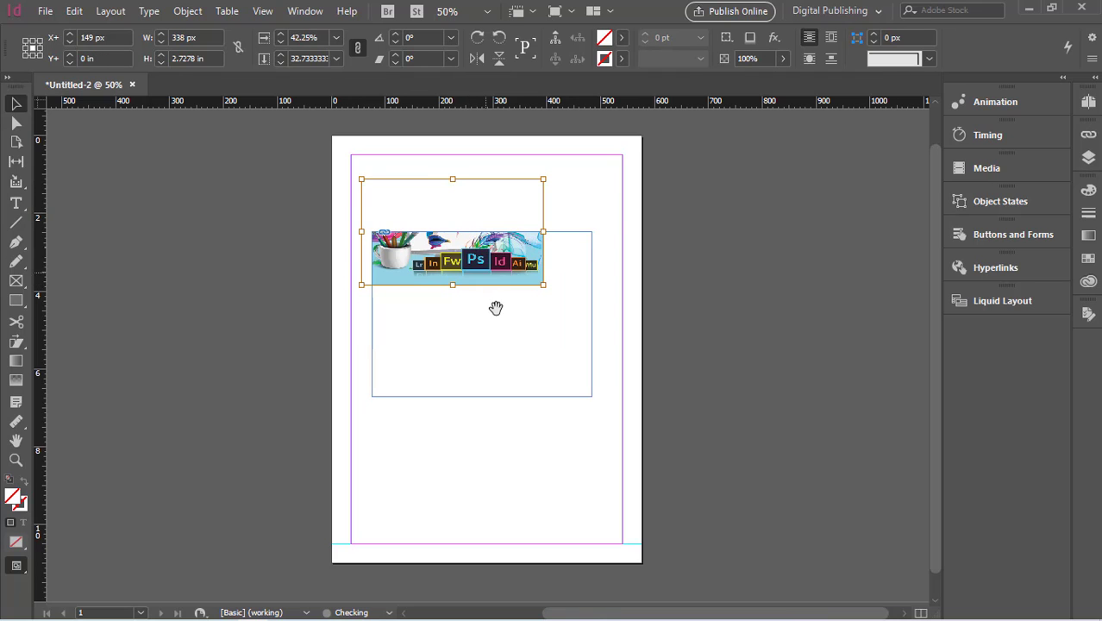
left_click(584, 385)
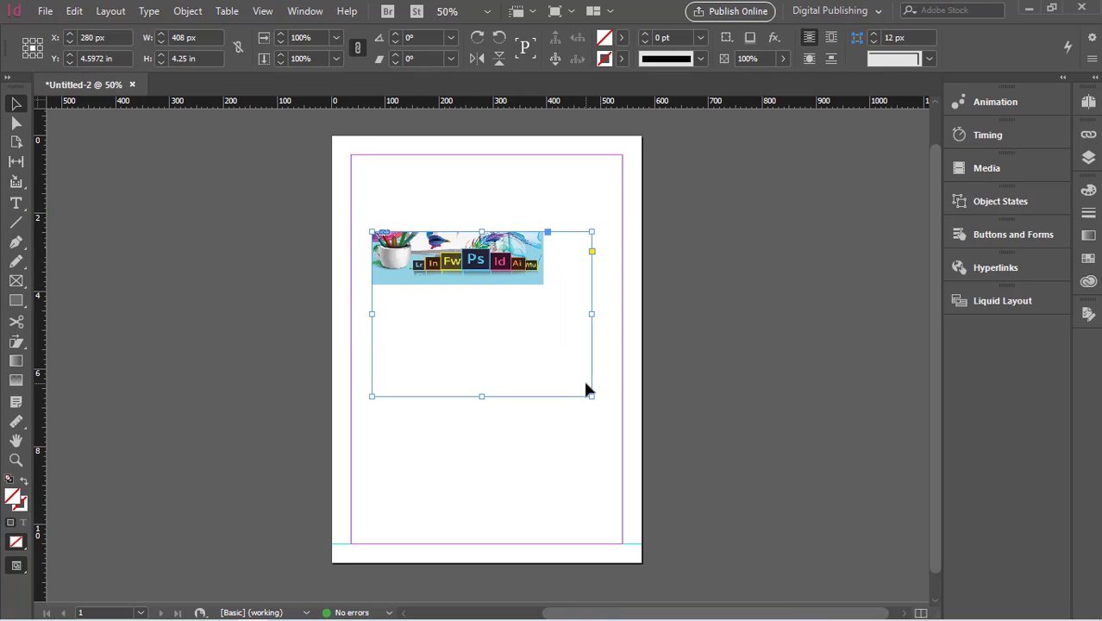
key("ctrl+alt+shift+c")
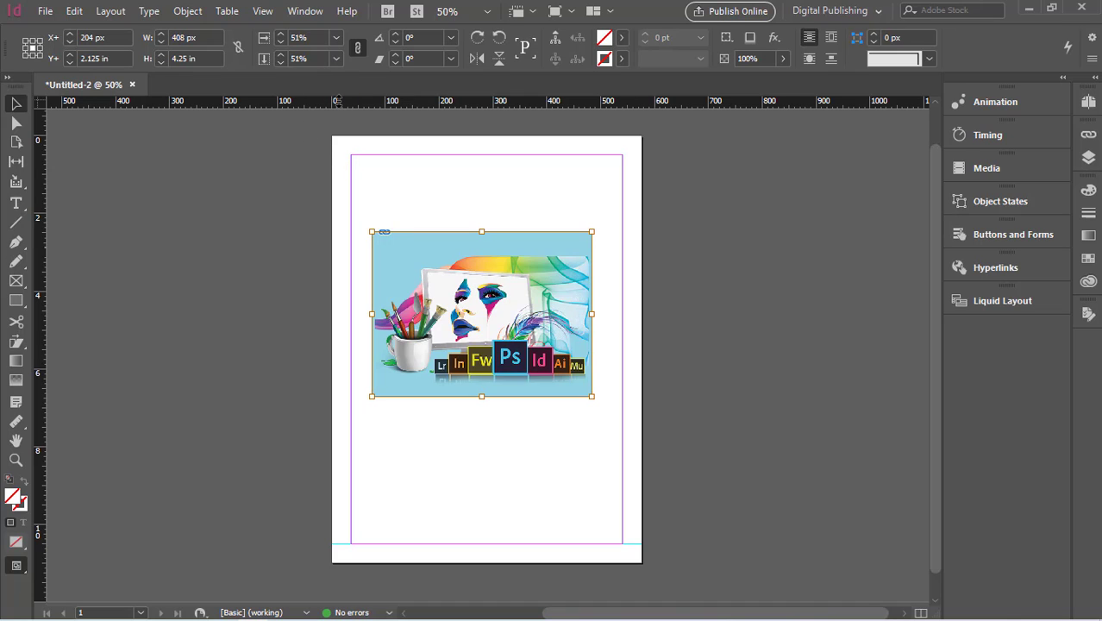
- Create a new 48p0 by 66p0 document in picas with the default preset
left_click(121, 156)
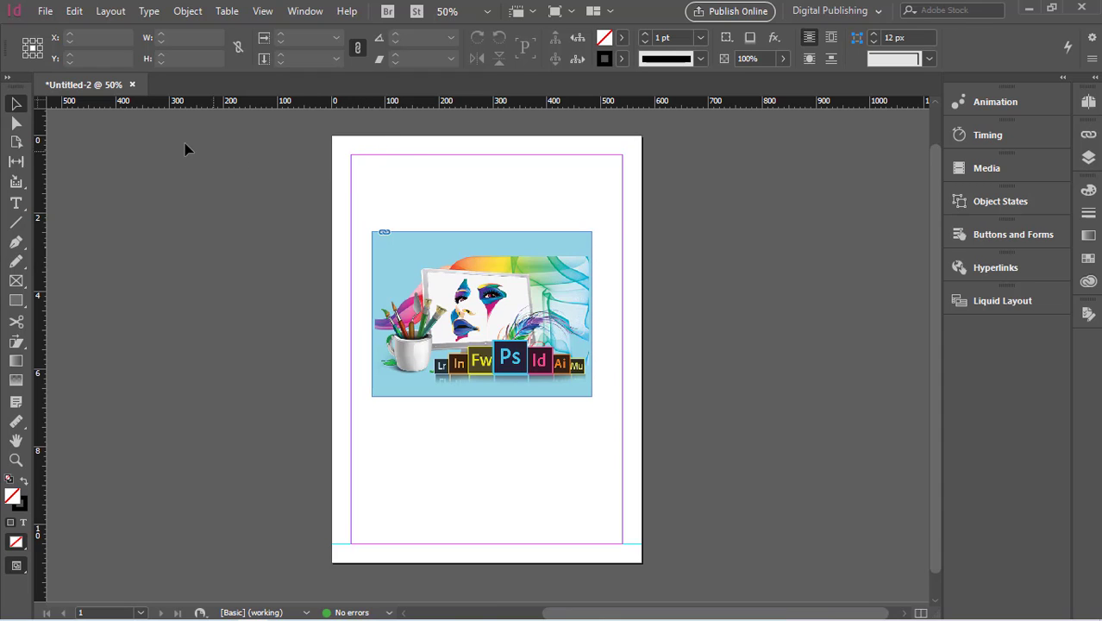
left_click(44, 11)
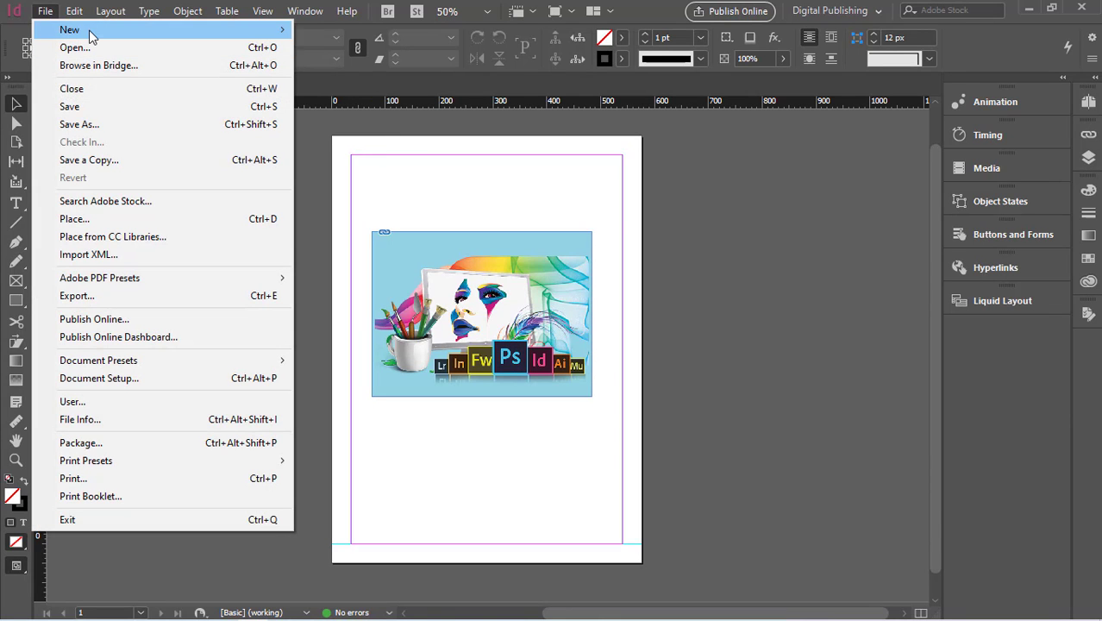
mouse_move(90, 33)
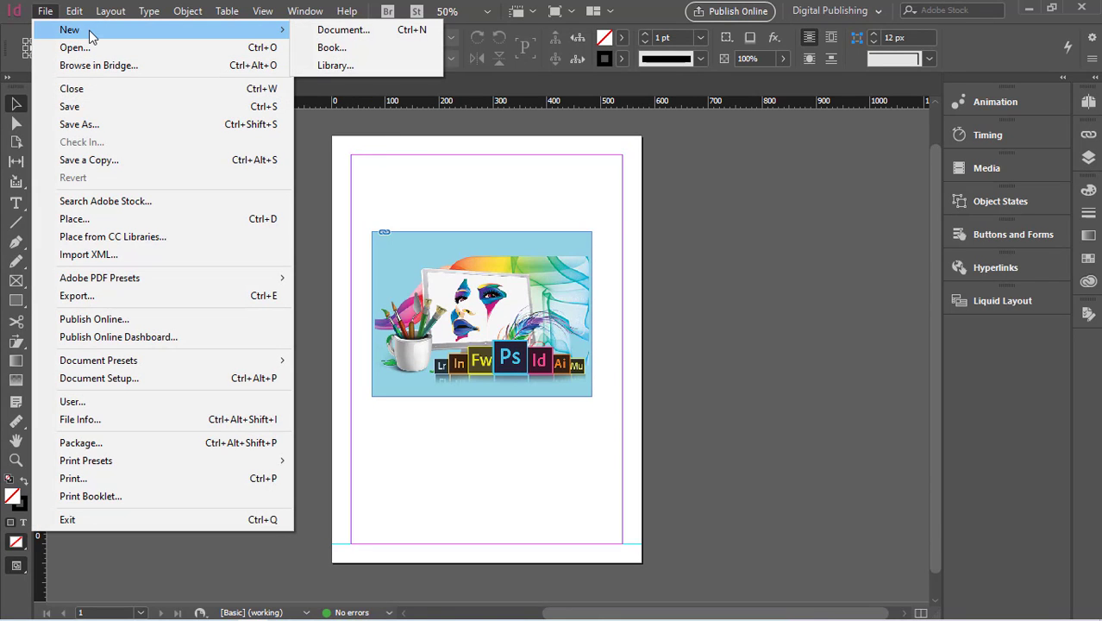
left_click(388, 30)
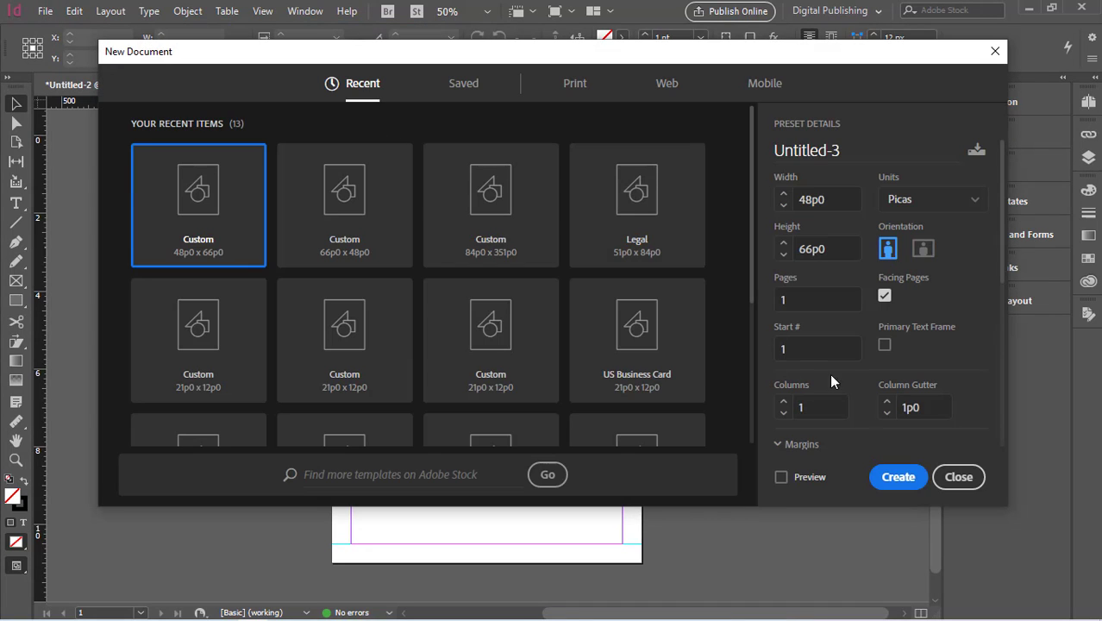
left_click(898, 476)
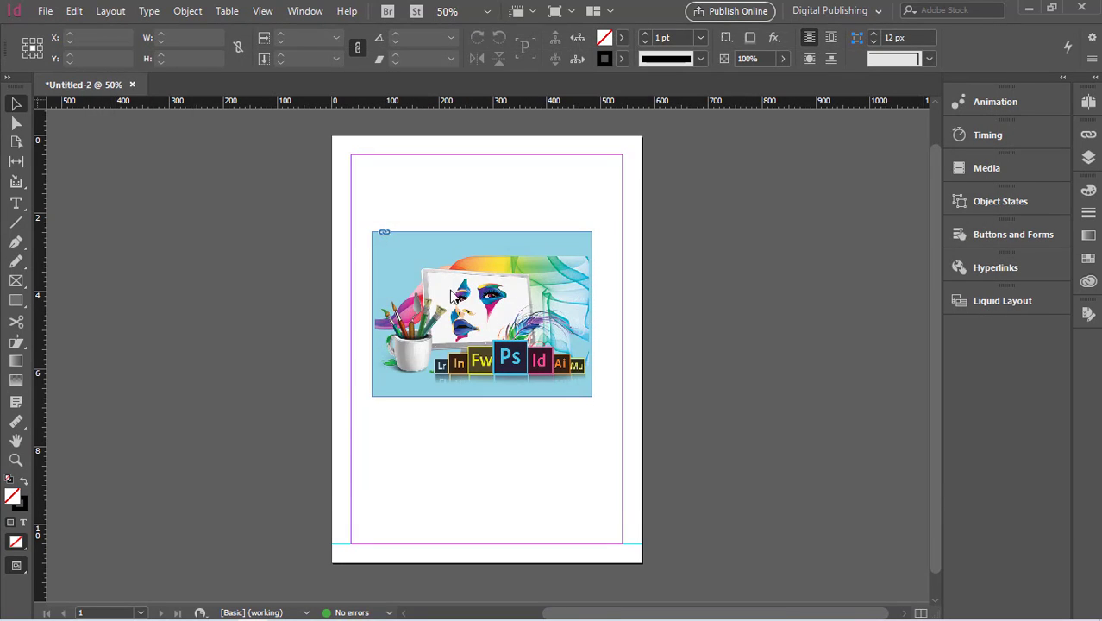
- Return to the Untitled-2 document and look through the tools and tool groups in the toolbox
left_click(90, 84)
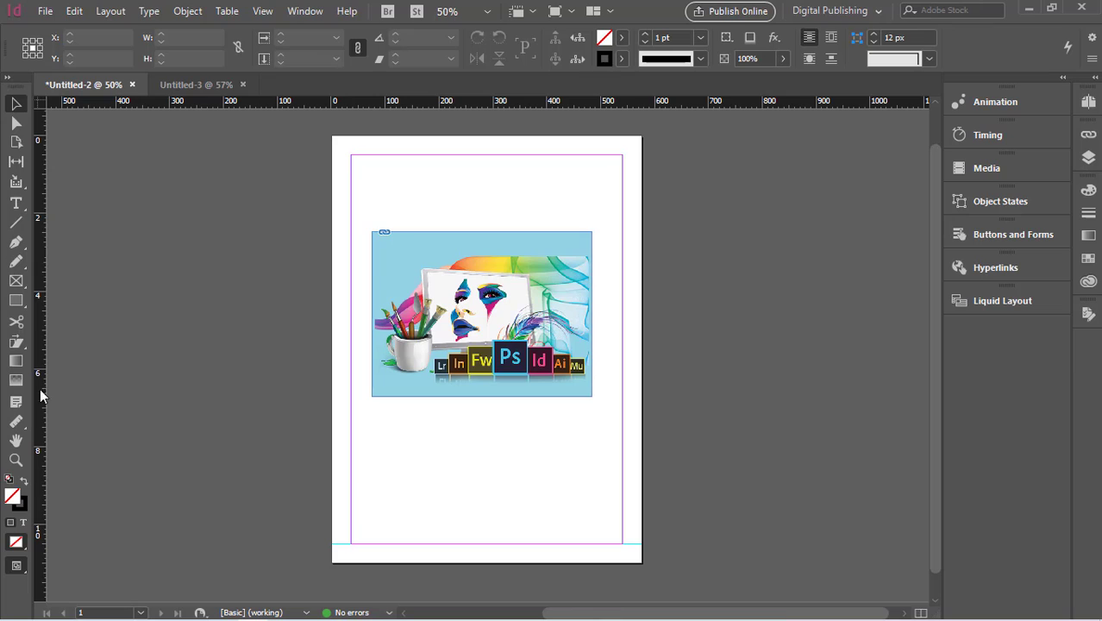
left_click(22, 346)
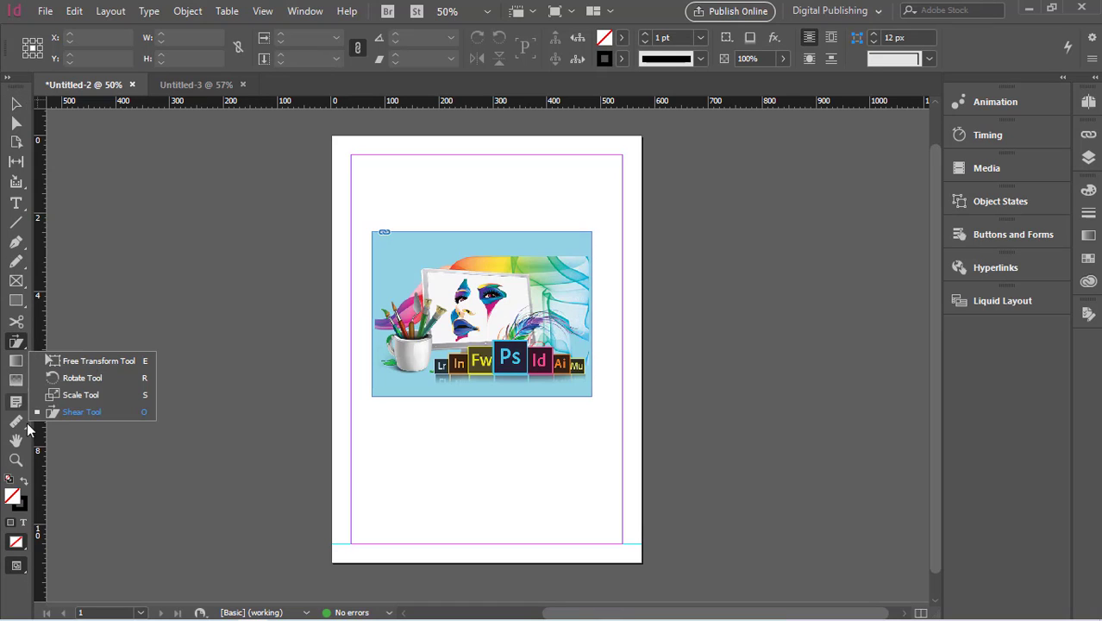
left_click(17, 282)
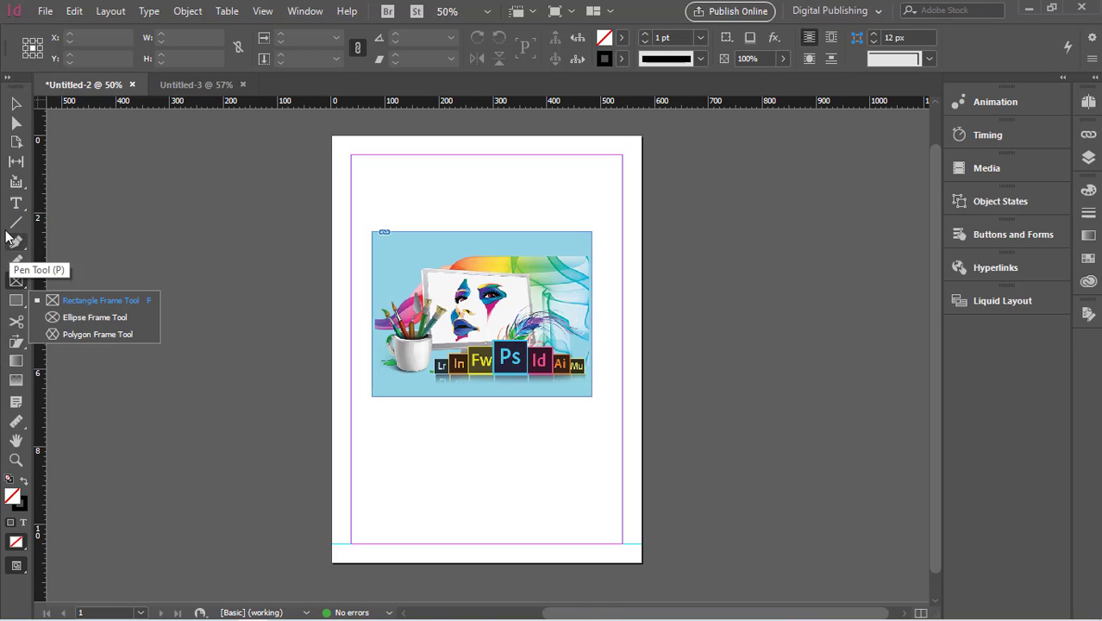
left_click(13, 106)
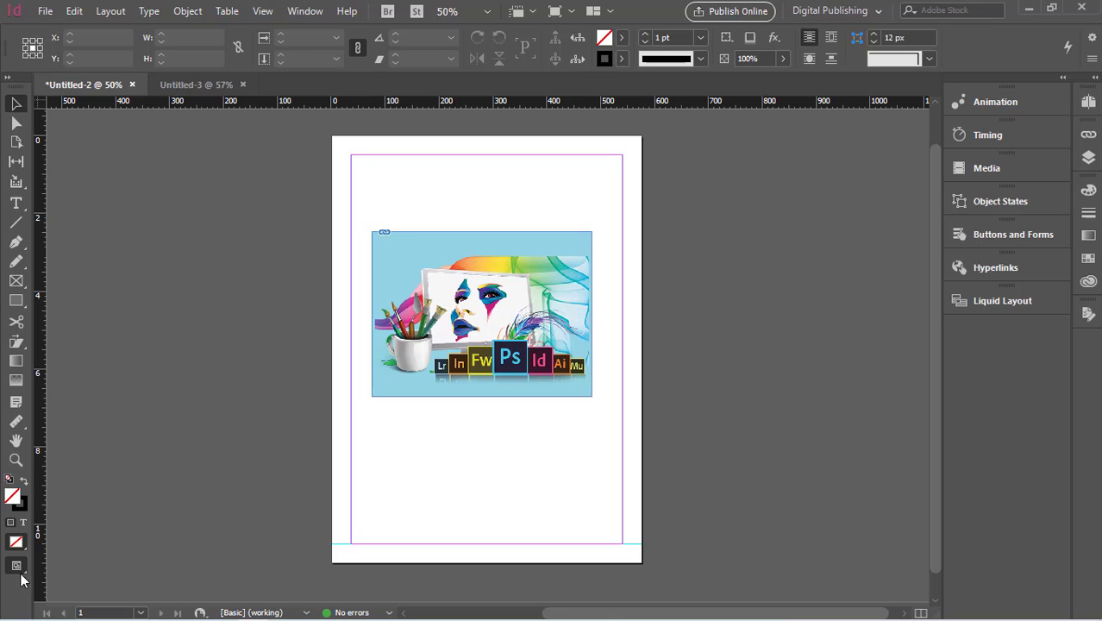
left_click(22, 424)
right_click(24, 434)
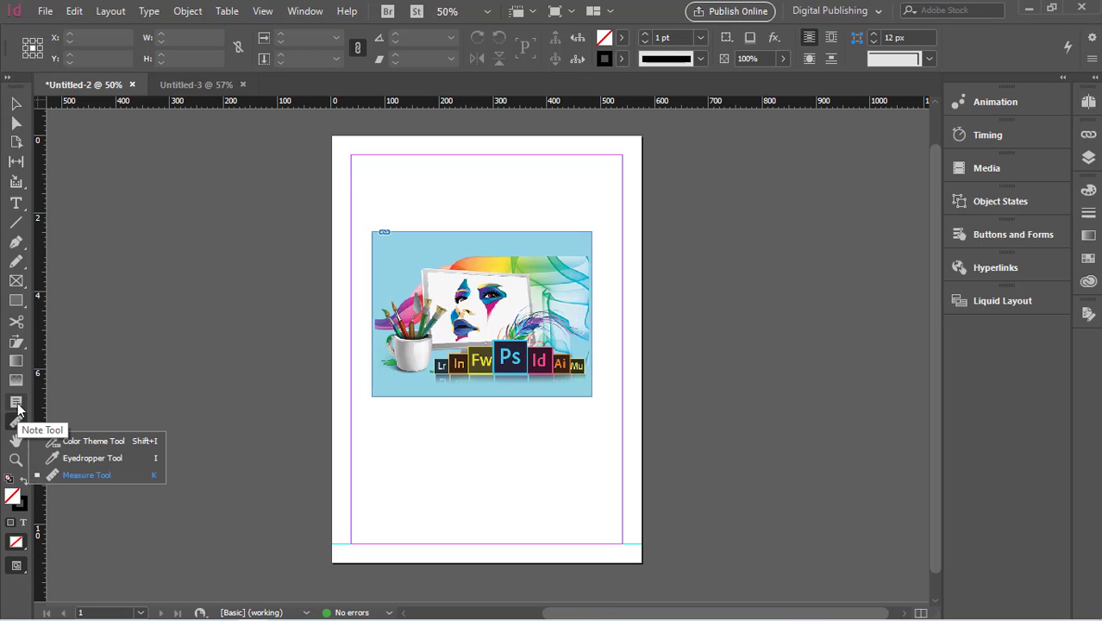
left_click(4, 376)
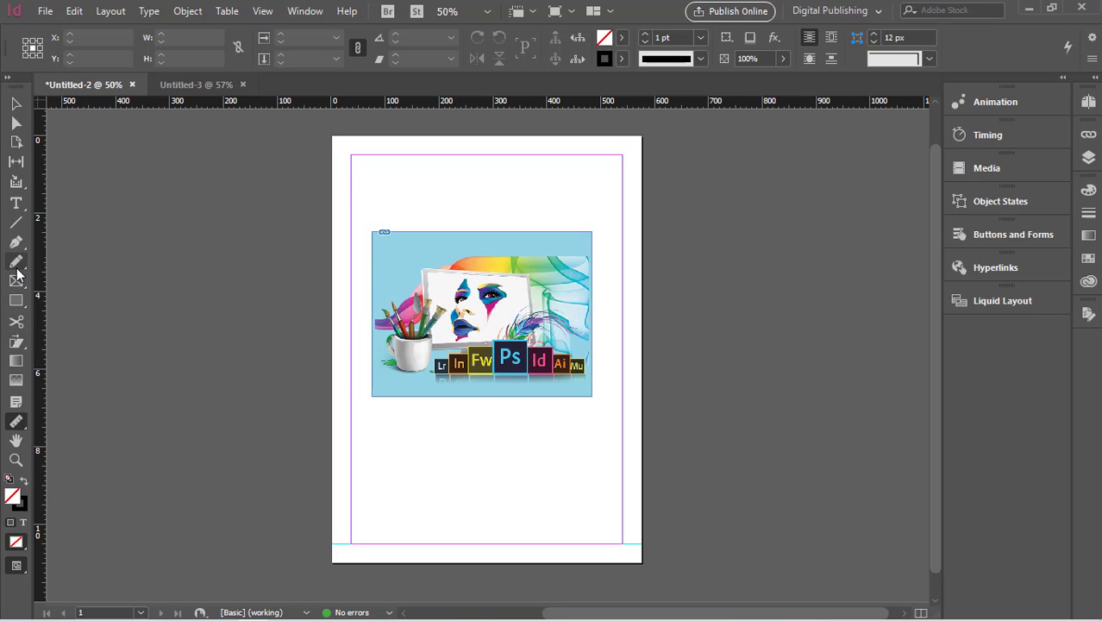
left_click(17, 105)
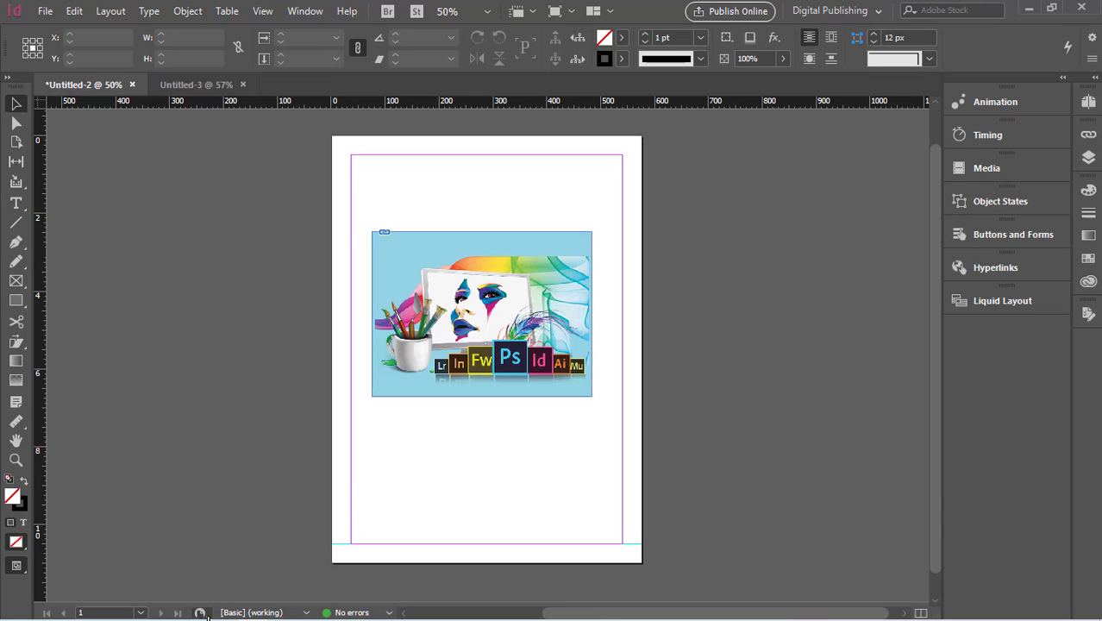
- Select the page with the Page tool, then return to the Selection tool
left_click(201, 613)
left_click(259, 509)
left_click(16, 141)
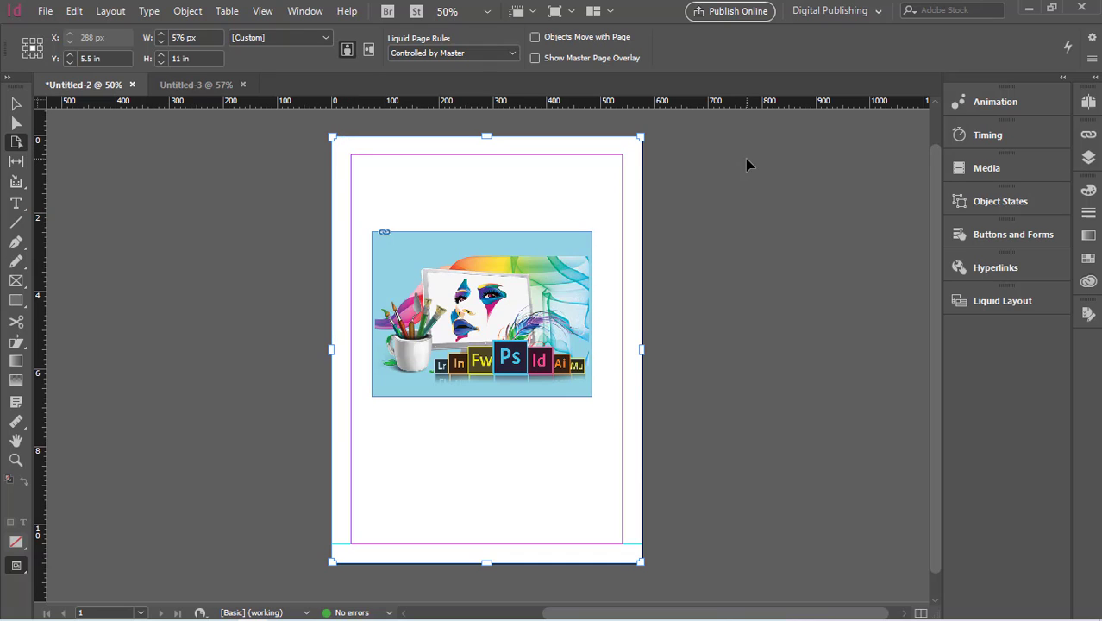
left_click(689, 162)
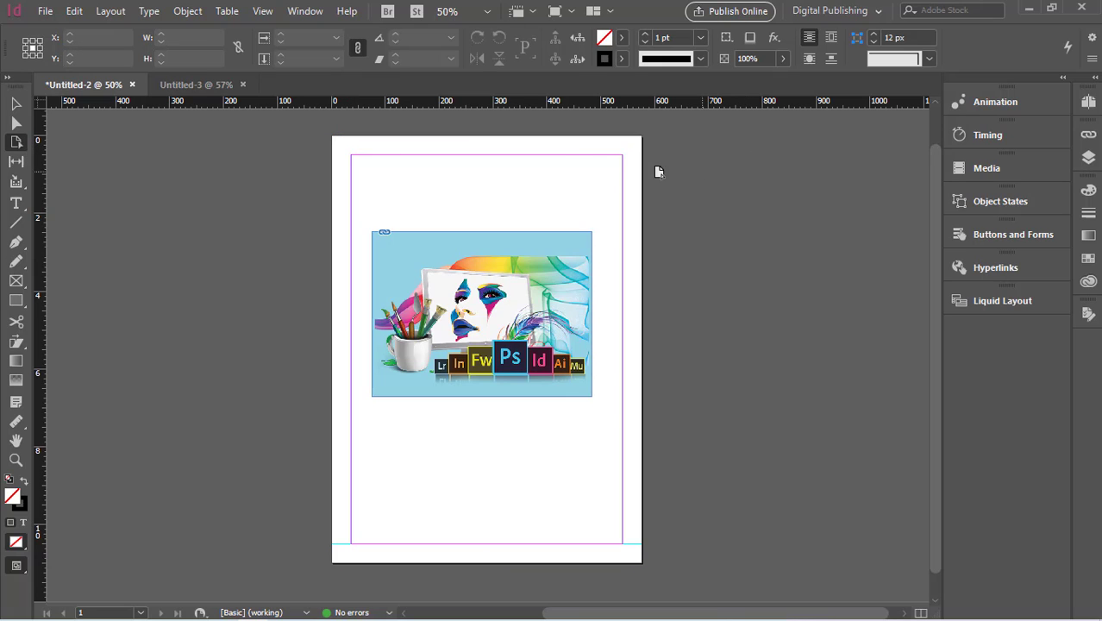
left_click(604, 142)
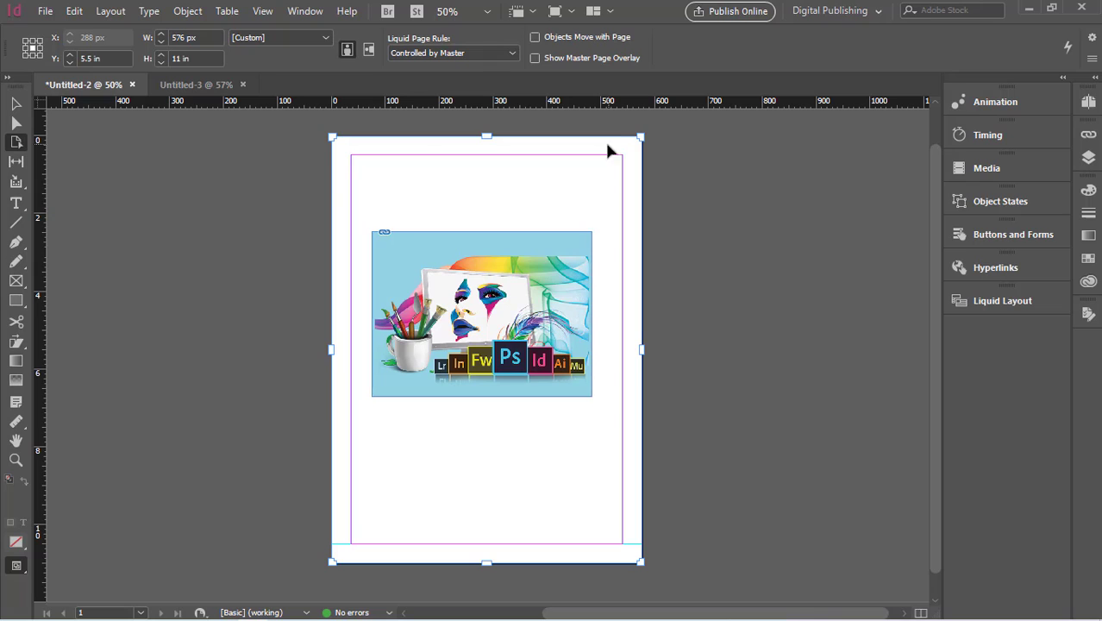
left_click(16, 104)
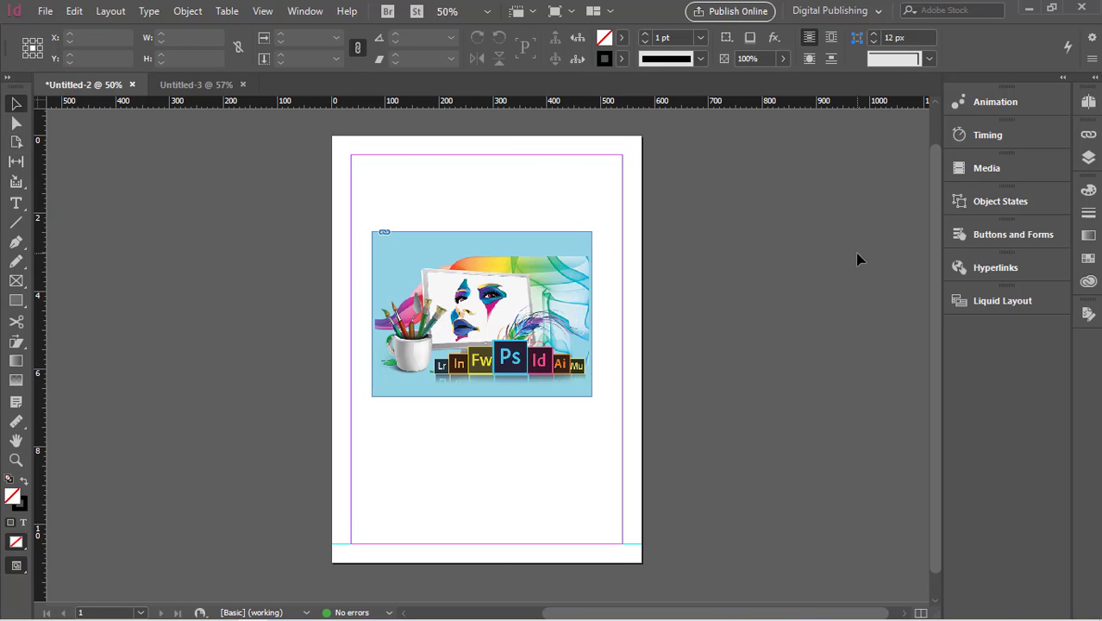
- Paste a copied text frame, move it beside the page and delete it
key("ctrl+v")
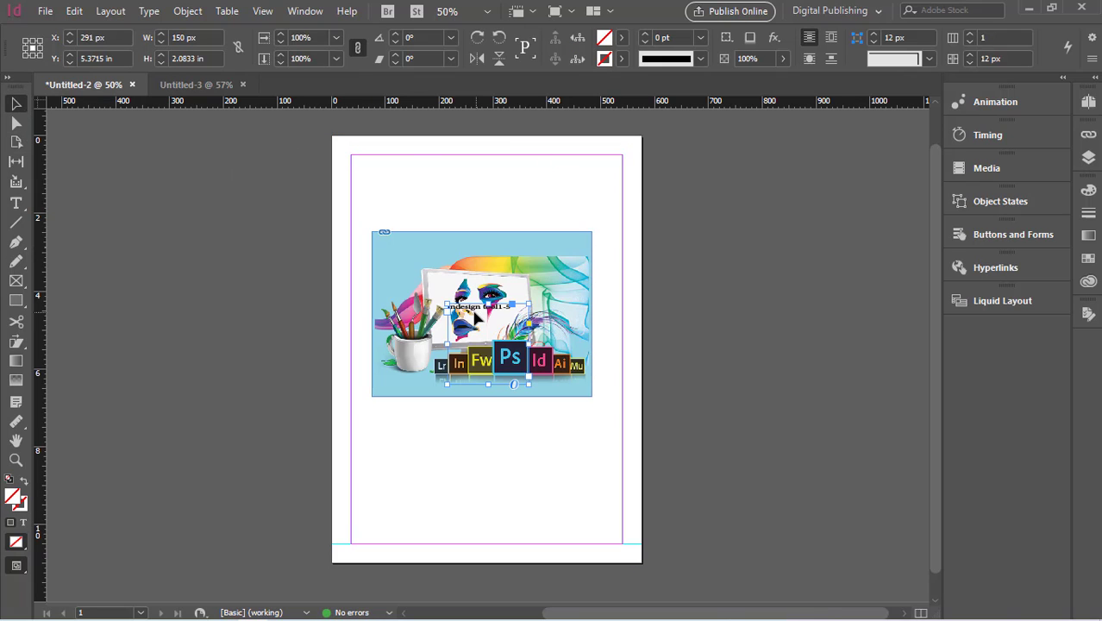
left_click_drag(511, 313, 719, 291)
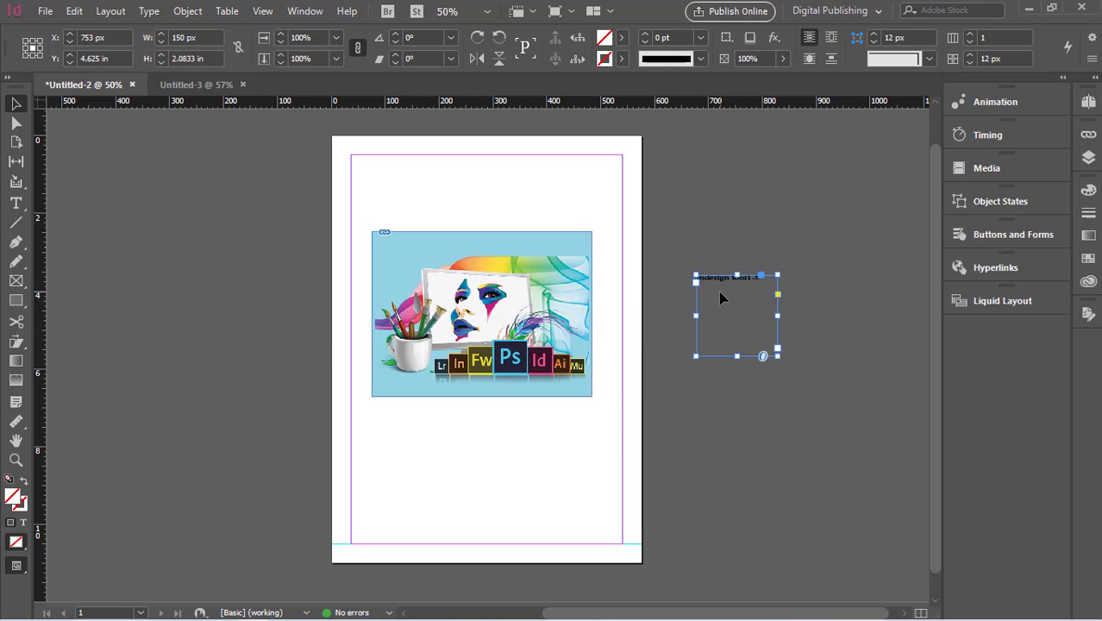
key("Delete")
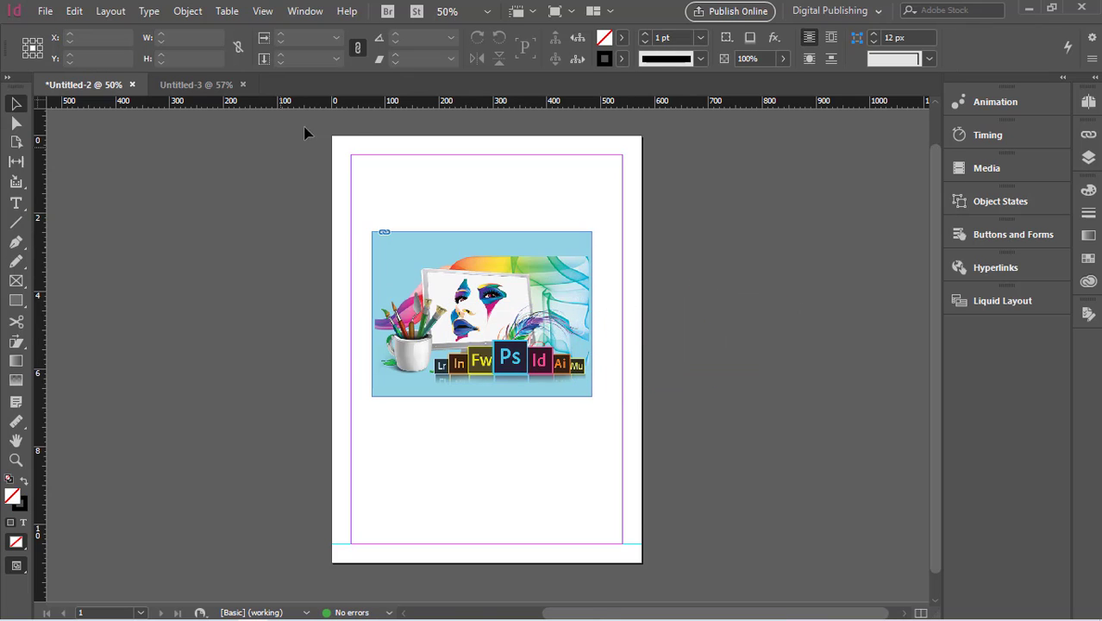